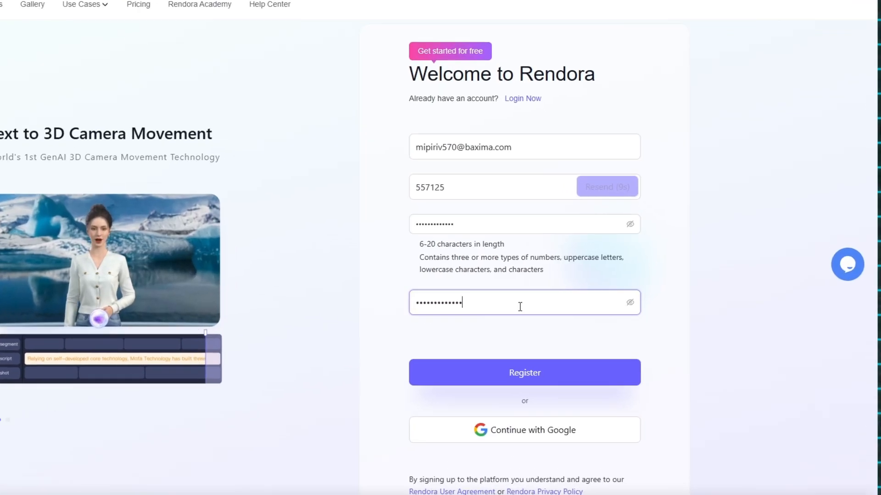
left_click(525, 372)
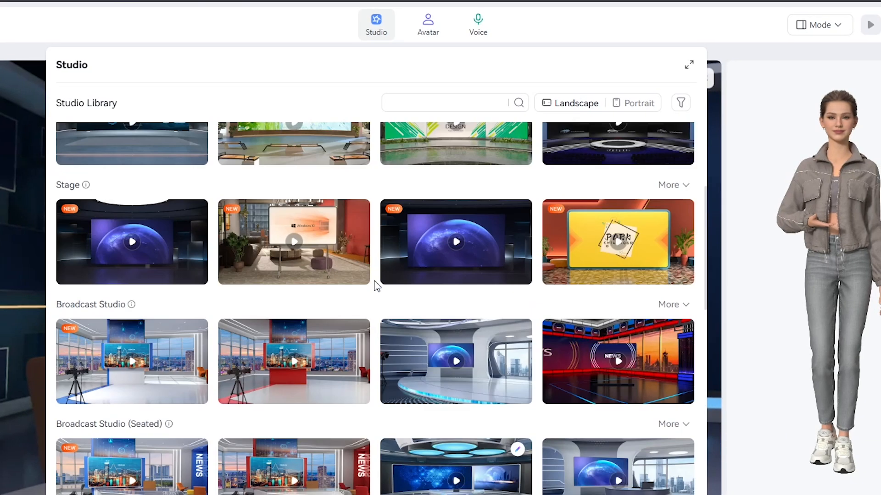
scroll(377, 287, "up", 3)
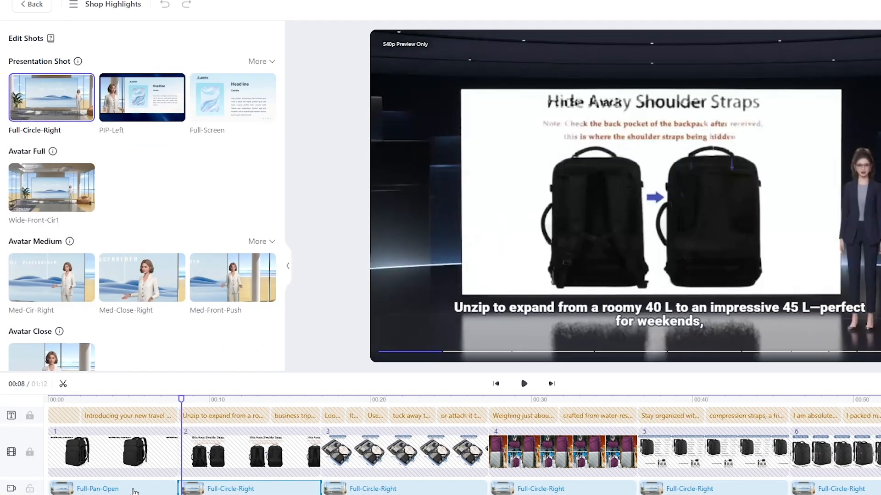
scroll(137, 197, "down", 5)
mouse_move(43, 334)
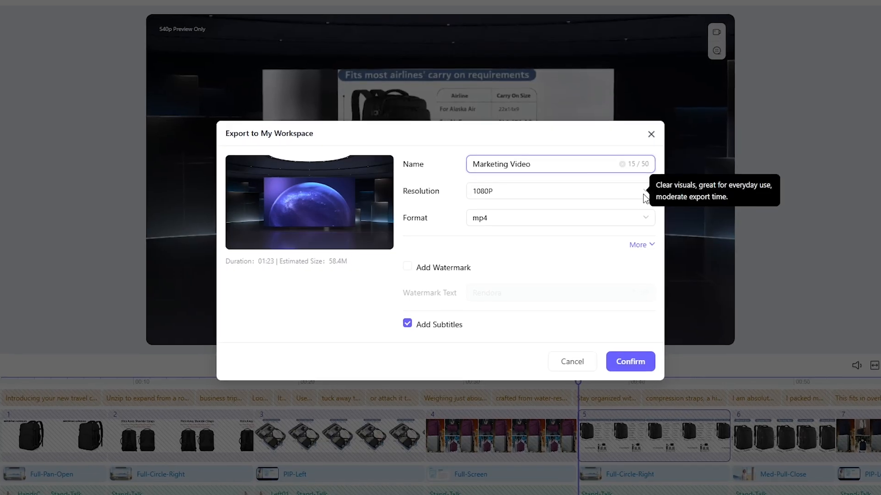
left_click(638, 198)
left_click(532, 262)
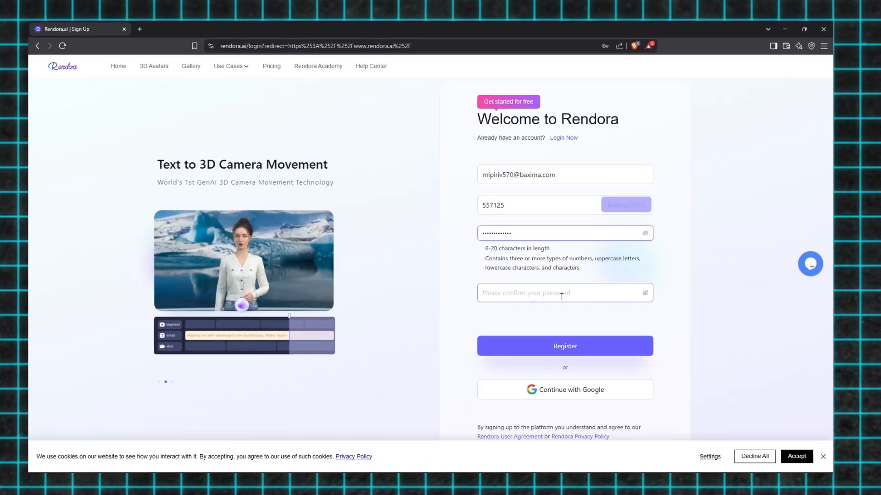
Step: Enter the account password again in the confirmation field and submit the registration form
left_click(561, 297)
key("ctrl+v")
left_click(563, 345)
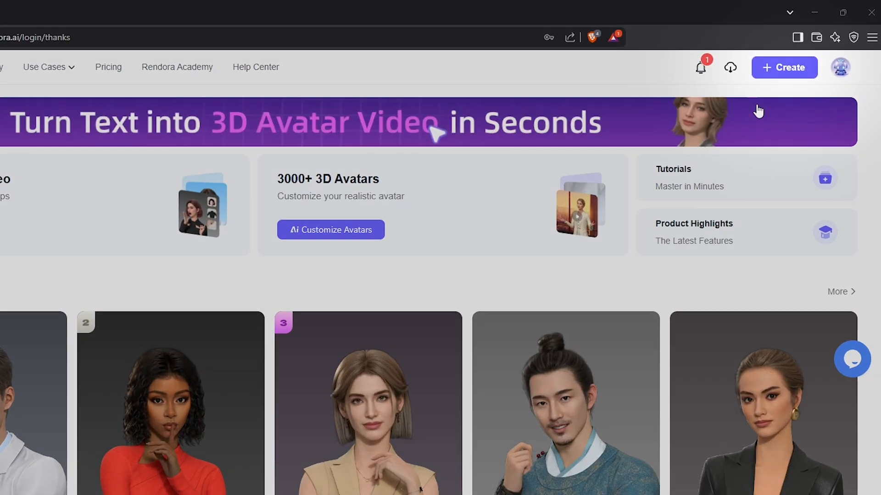
Step: Start creating a new video and switch to the options for experienced creators
left_click(793, 53)
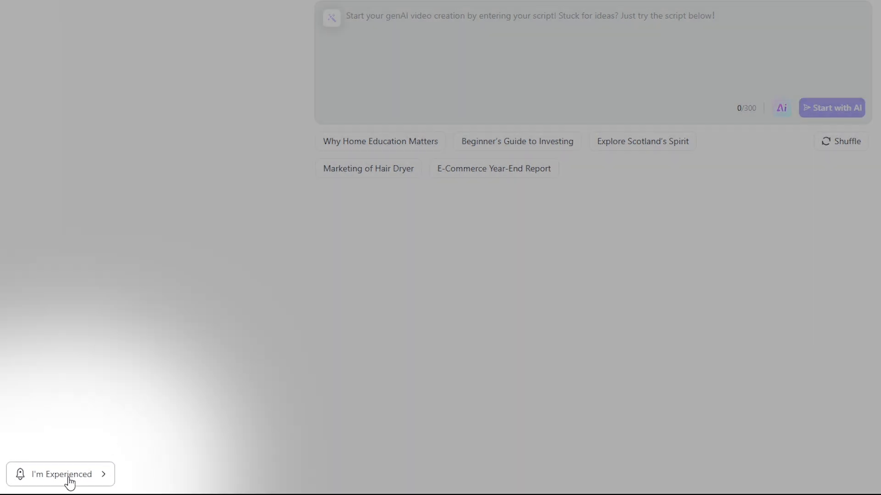
left_click(69, 477)
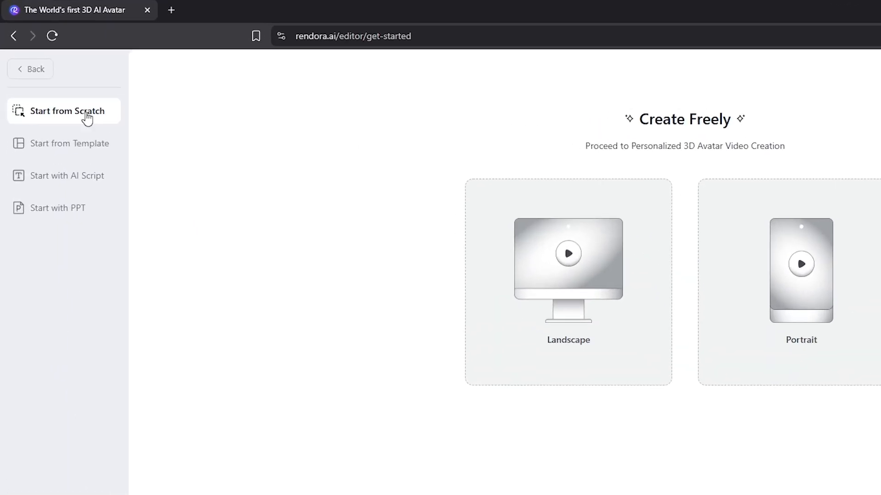
Step: Review the template, AI script and PPT starting options, and create a landscape project from scratch
left_click(76, 151)
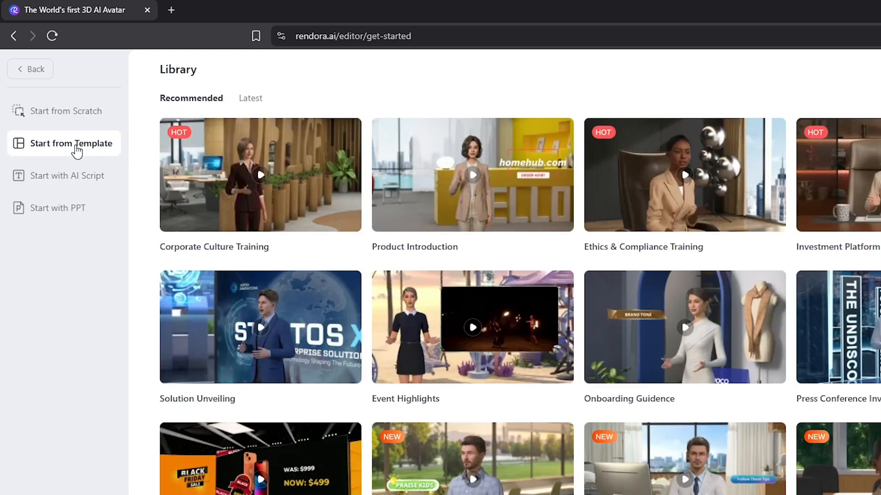
left_click(69, 177)
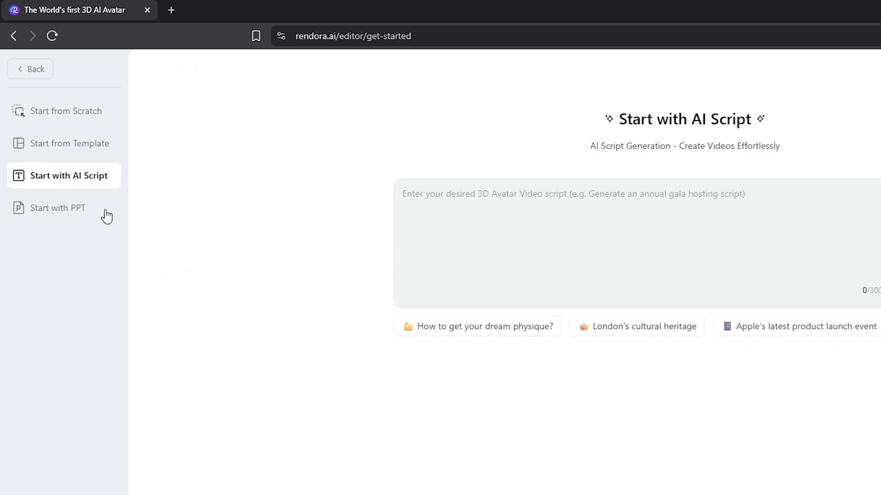
left_click(54, 208)
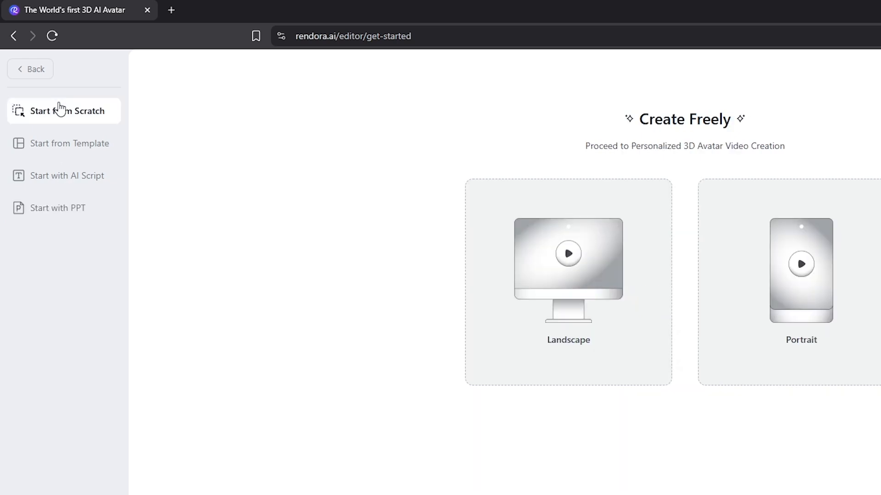
left_click(60, 110)
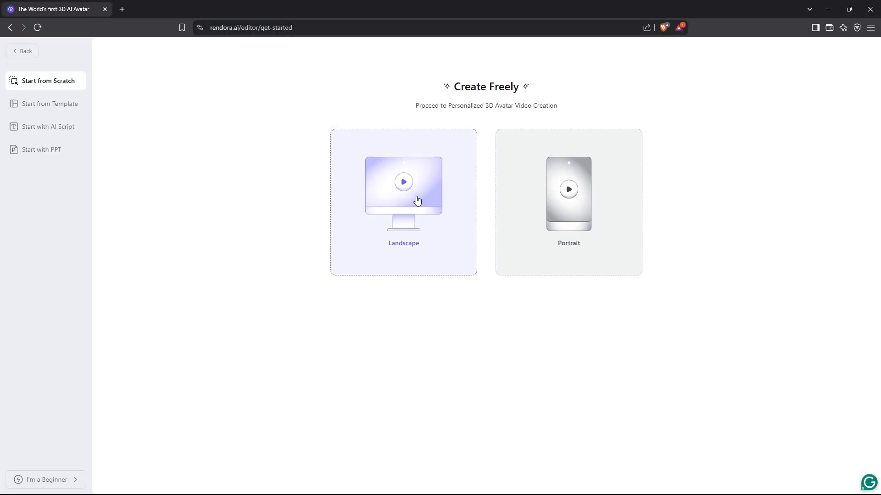
left_click(416, 201)
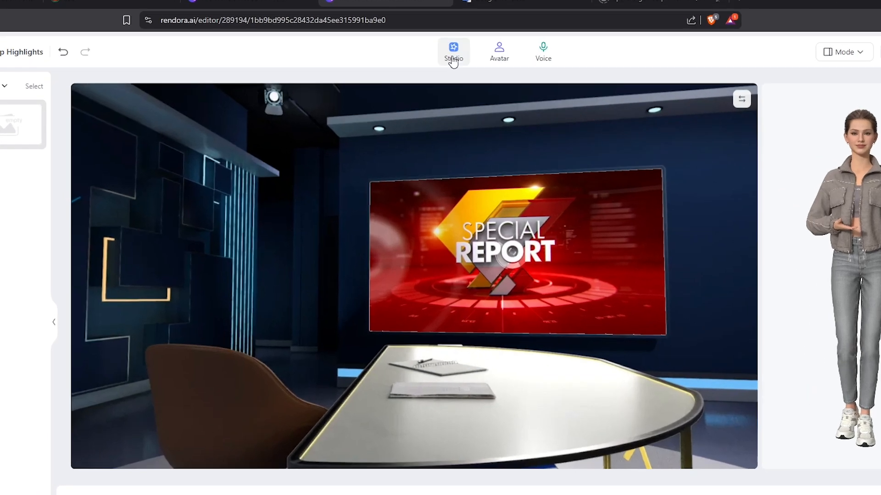
Step: Browse the landscape studio library and set the scene to Black Concept Stage A from the Stage category
left_click(451, 53)
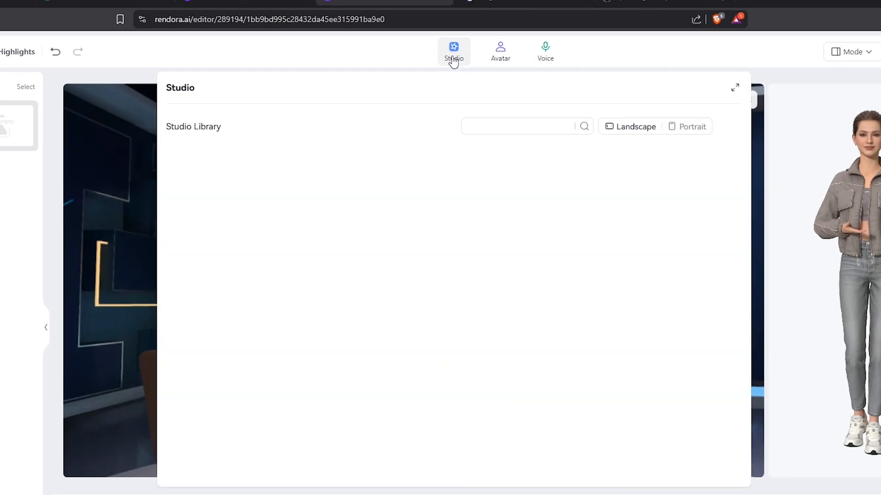
scroll(453, 277, "down", 10)
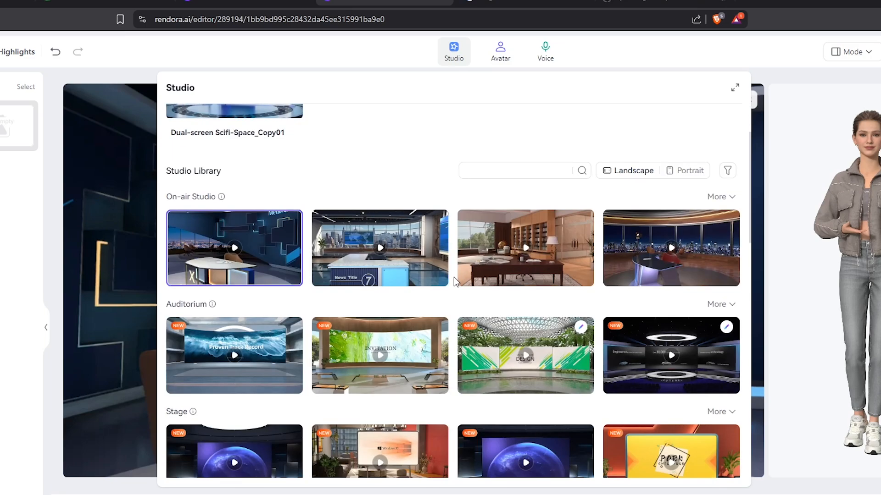
scroll(454, 282, "down", 9)
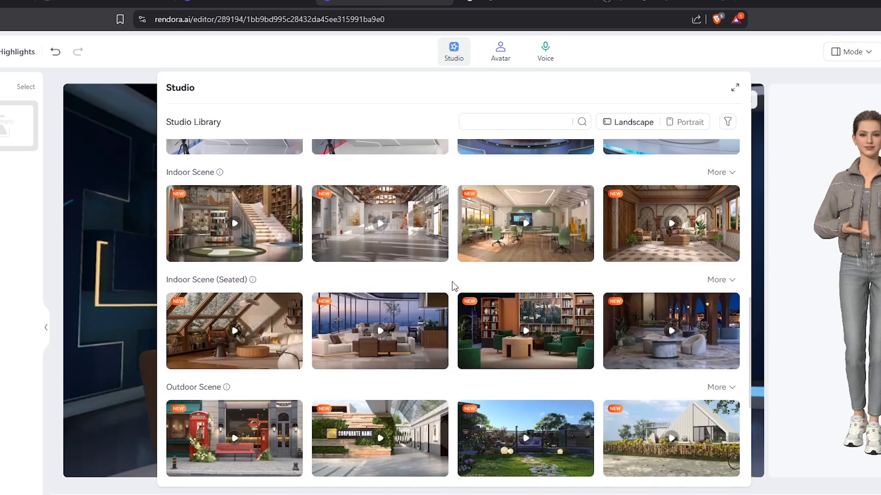
scroll(454, 285, "up", 2)
scroll(453, 285, "up", 8)
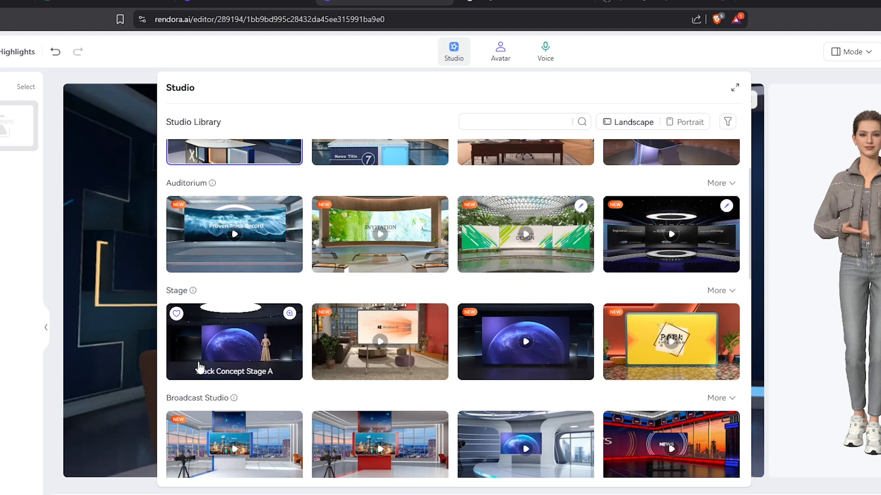
left_click(273, 351)
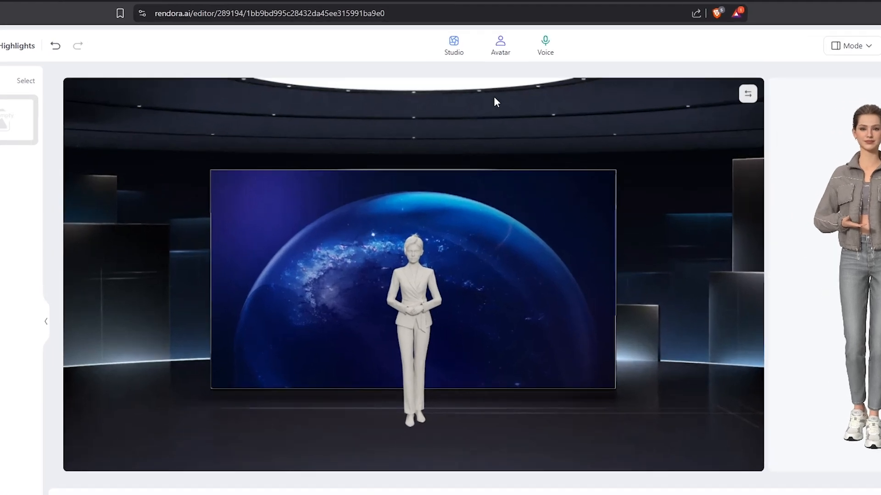
Step: Browse the avatar library and replace the current avatar with Xinnian, the woman in the red dress
left_click(501, 51)
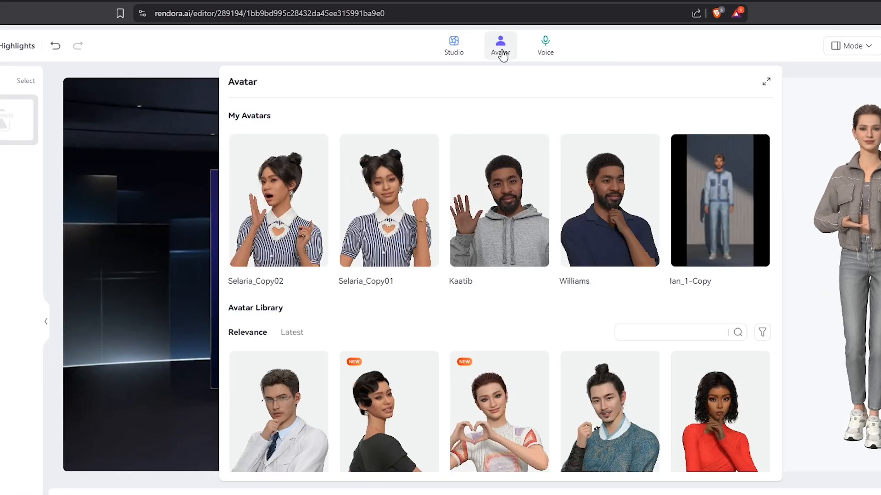
scroll(444, 310, "down", 10)
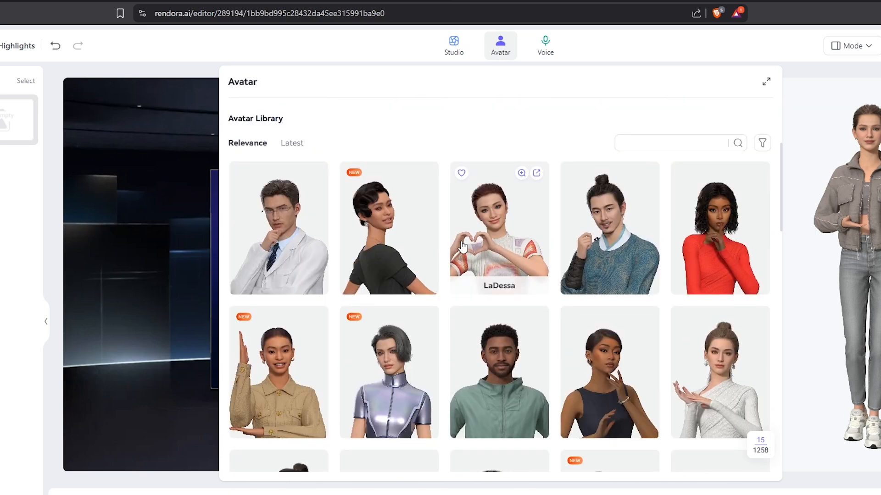
scroll(444, 312, "down", 10)
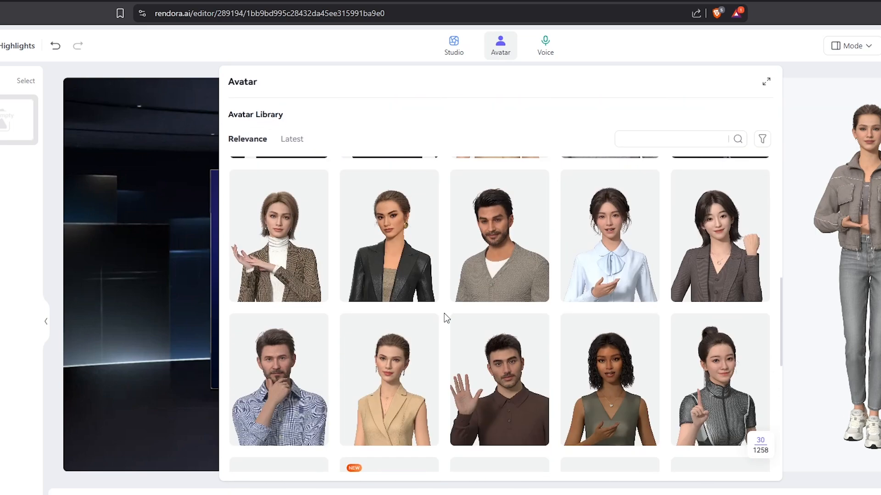
left_click(429, 316)
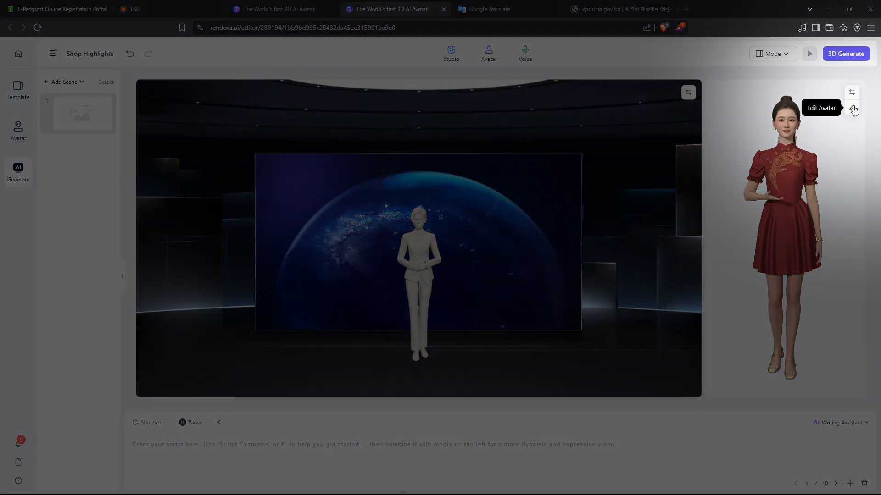
Step: Edit the avatar's outfit, changing the red dress to the Minimalist Suit Set from the professional uniforms
left_click(852, 109)
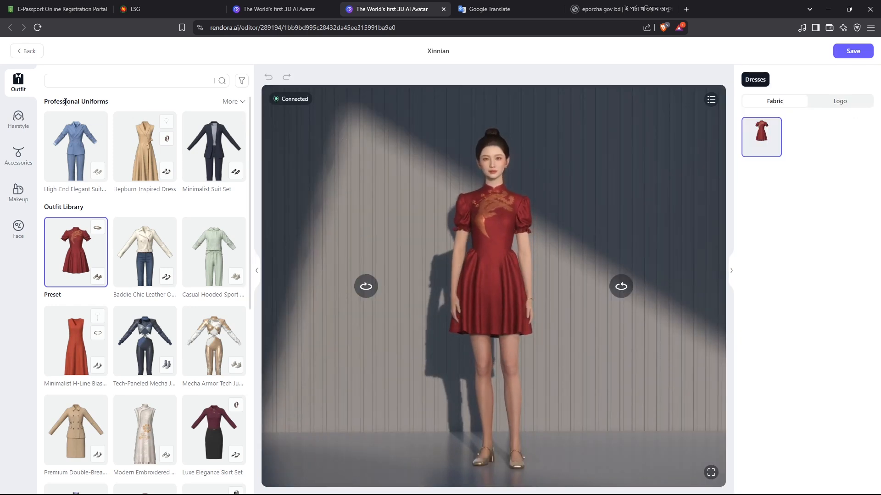
scroll(148, 126, "down", 8)
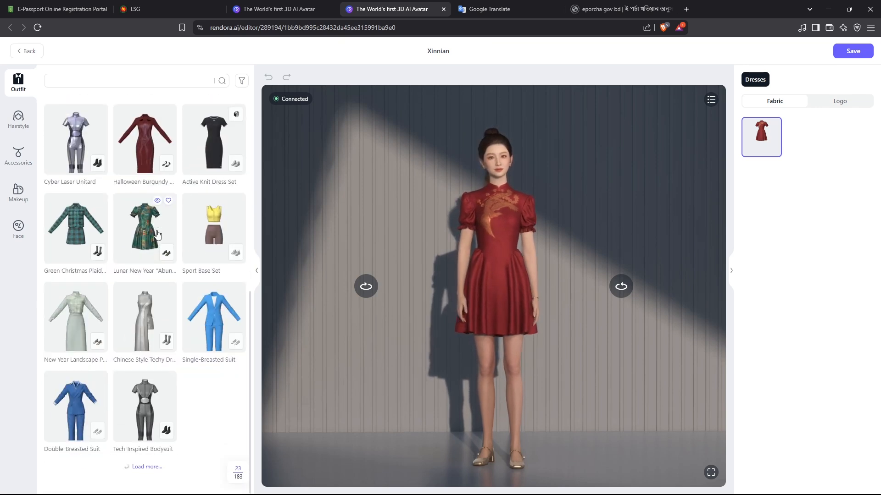
scroll(157, 235, "down", 15)
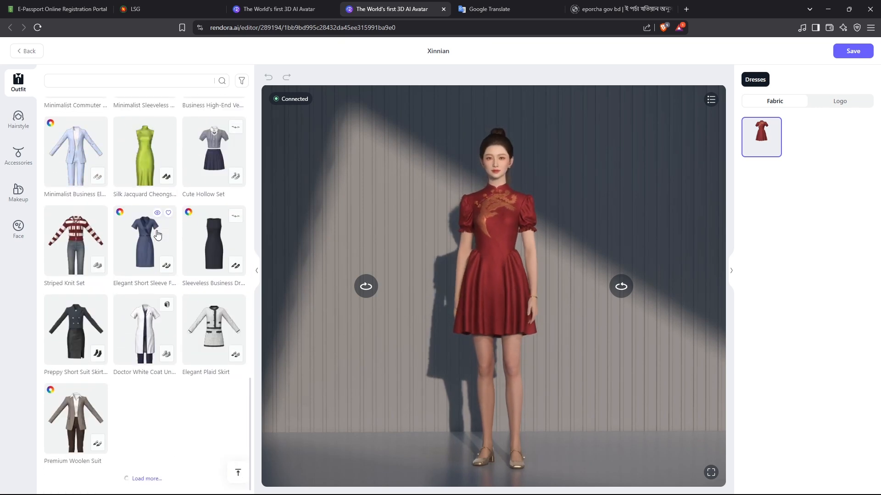
scroll(157, 231, "up", 15)
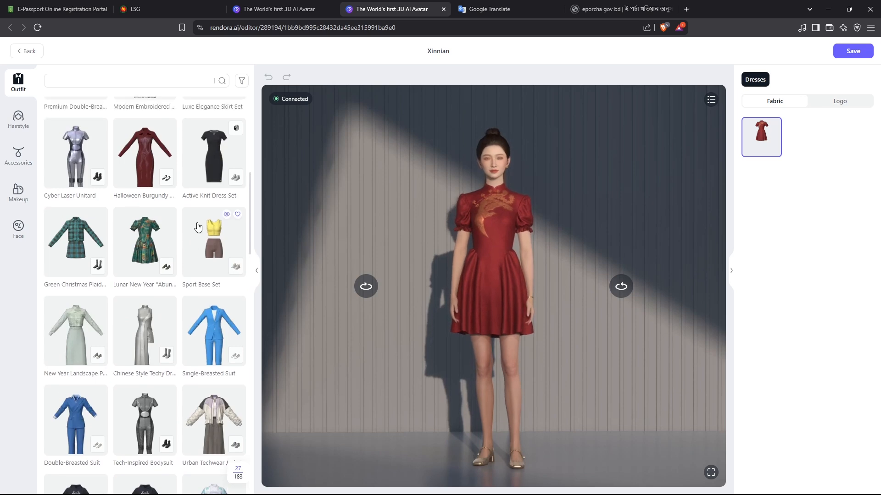
scroll(198, 226, "up", 10)
left_click(230, 147)
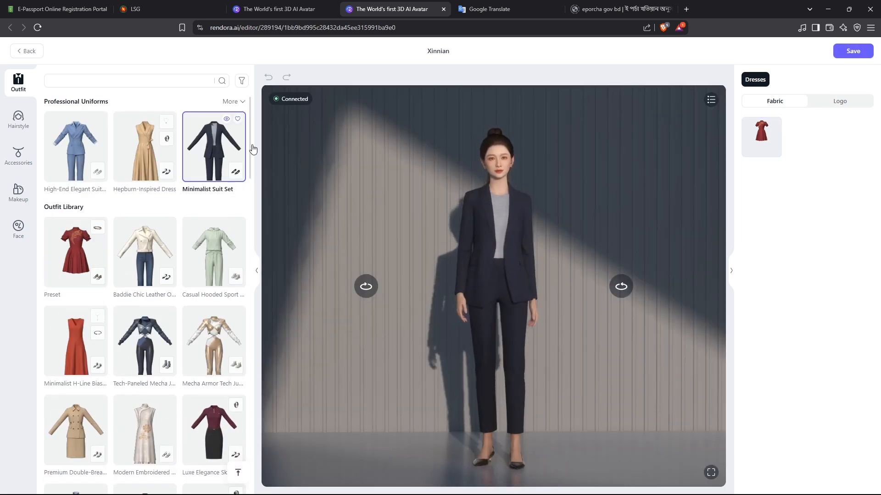
Step: Apply the saved The Learn Up logo to the suit's left chest and set its zoom to 25%
left_click(839, 101)
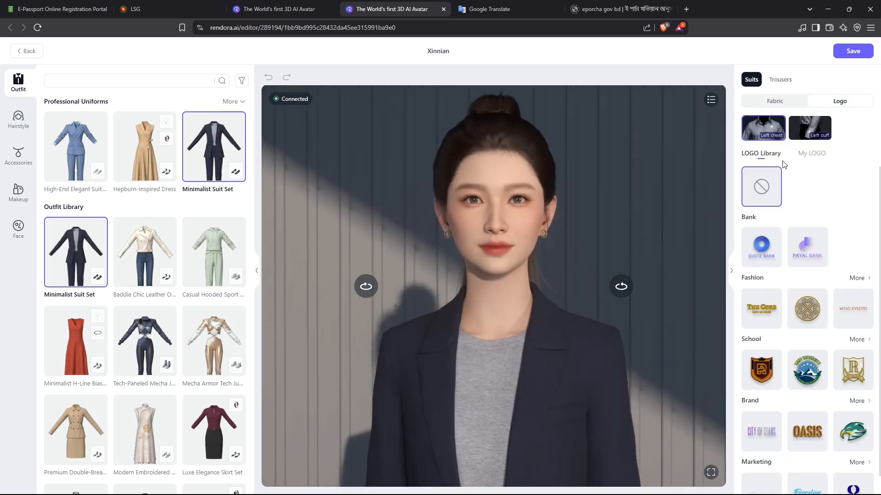
left_click(811, 154)
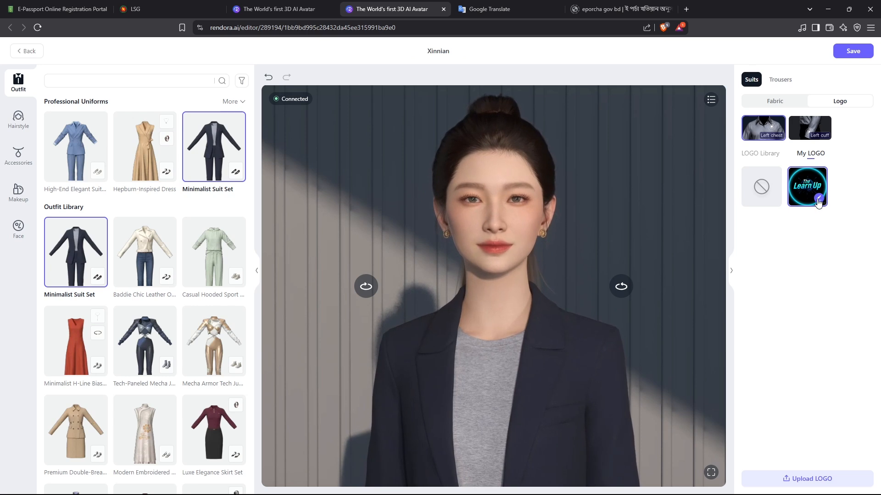
left_click(807, 187)
left_click(821, 202)
left_click_drag(822, 150, 788, 151)
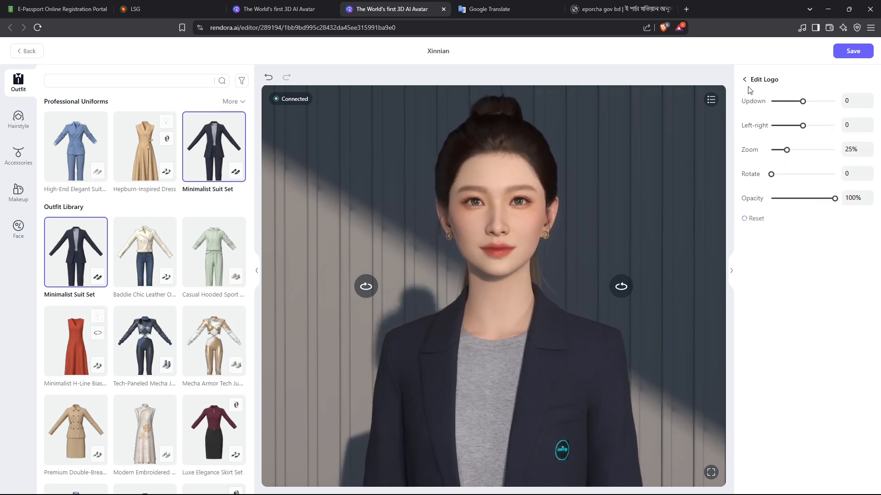
left_click(745, 80)
Step: Apply the same custom logo to the suit's left cuff and reduce its zoom
left_click(811, 186)
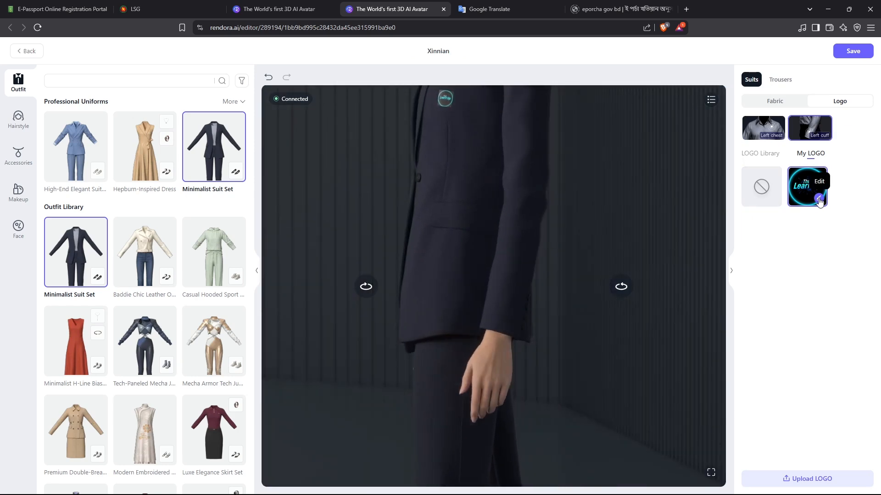
left_click(821, 202)
left_click_drag(802, 150, 786, 152)
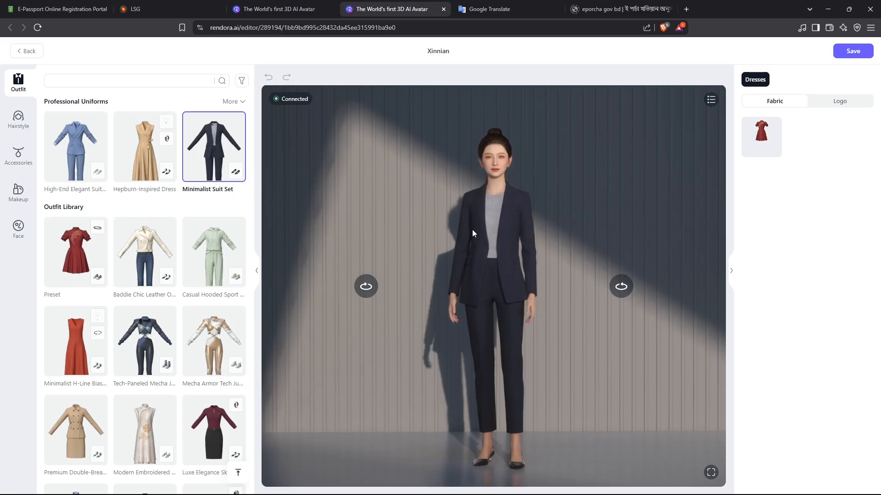
Step: Browse the hairstyles and give the avatar the long, wavy tied-back hairstyle shown in reddish brown
left_click(23, 119)
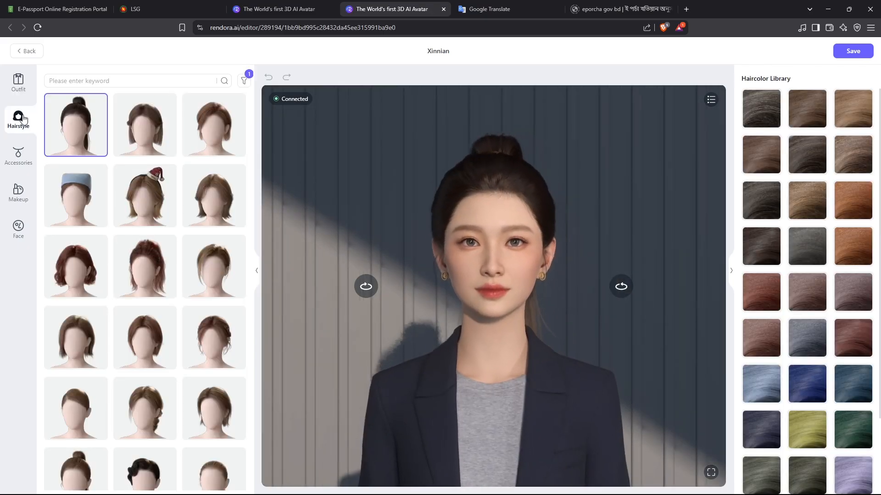
scroll(183, 266, "down", 5)
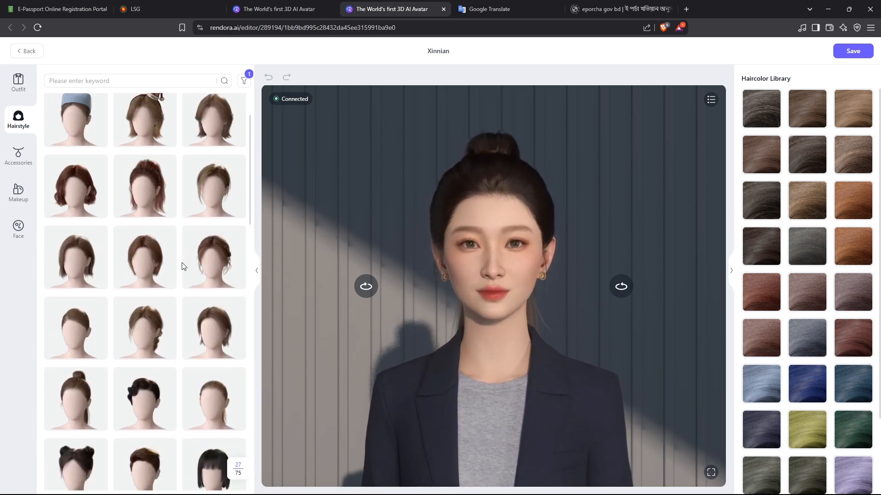
scroll(182, 266, "up", 2)
left_click(147, 266)
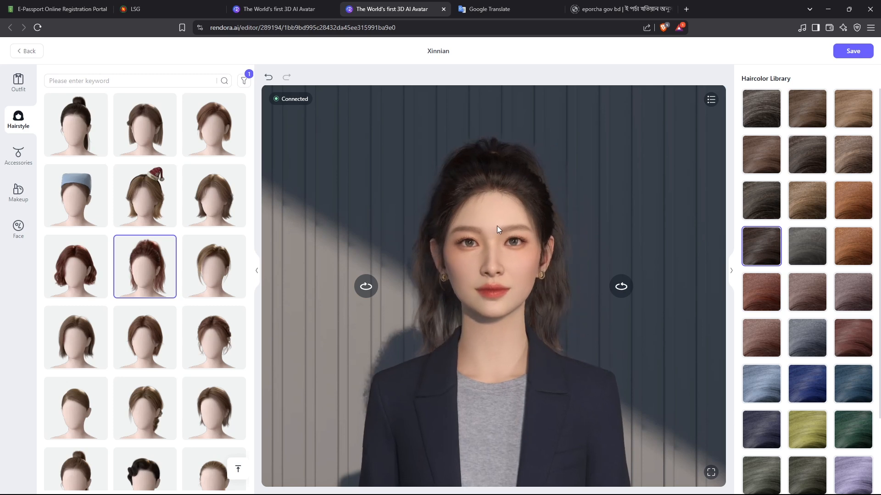
Step: Give the avatar gold geometric hoop earrings and the first tortoiseshell-framed glasses in the accessories collection
left_click(19, 156)
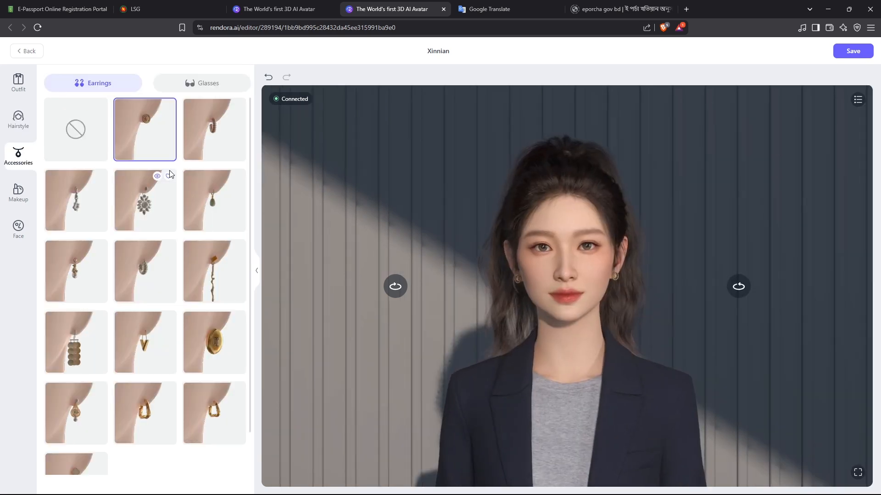
scroll(165, 275, "down", 3)
left_click(197, 83)
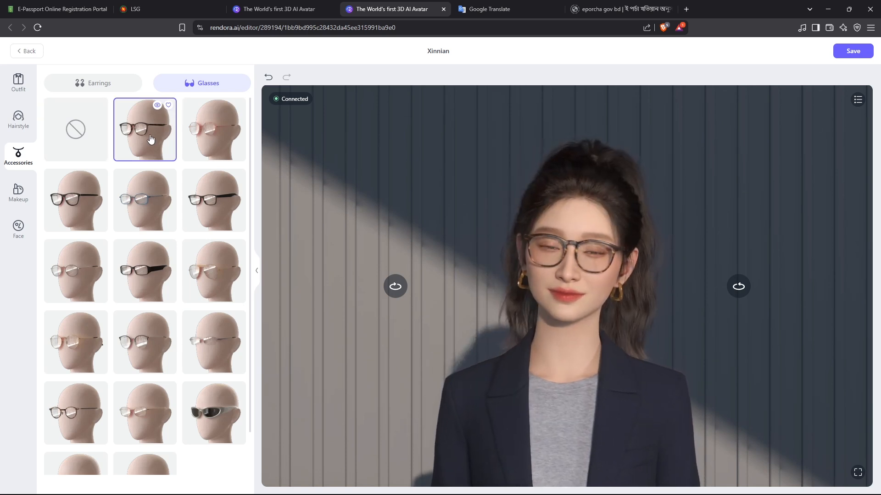
Step: Browse the makeup looks and apply Smoky Eye to the avatar
left_click(17, 194)
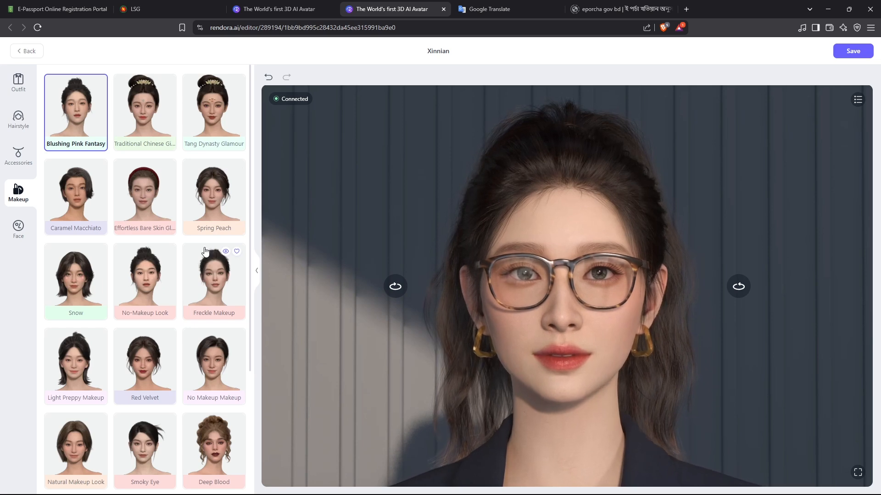
scroll(205, 250, "down", 3)
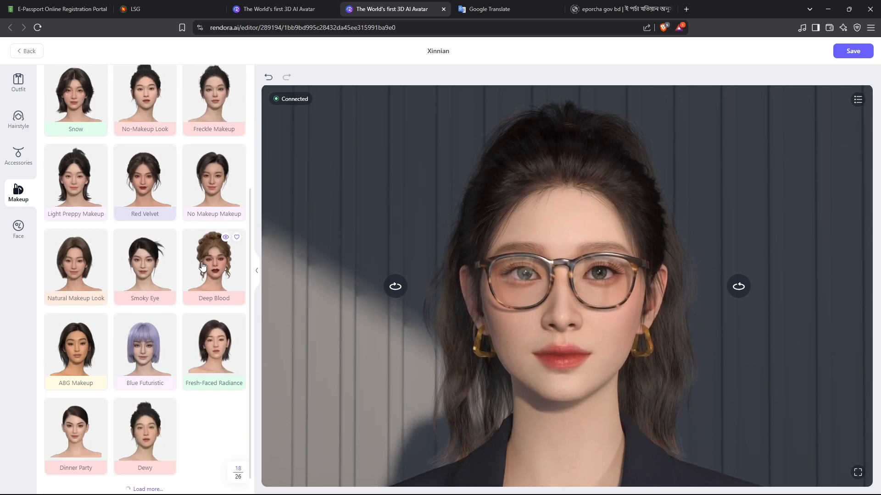
scroll(202, 266, "down", 2)
left_click(155, 263)
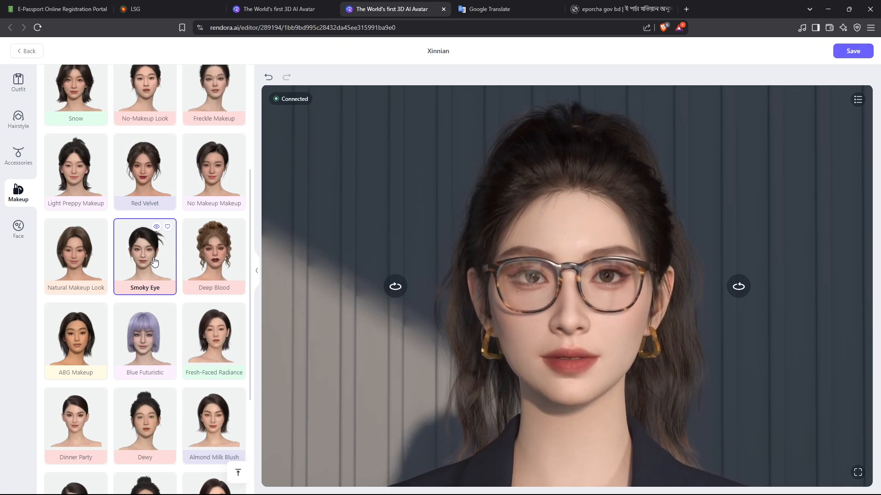
Step: Look through the avatar's face shape, eyebrow, eye, nose, mouth and ear presets and their adjustment settings
left_click(19, 229)
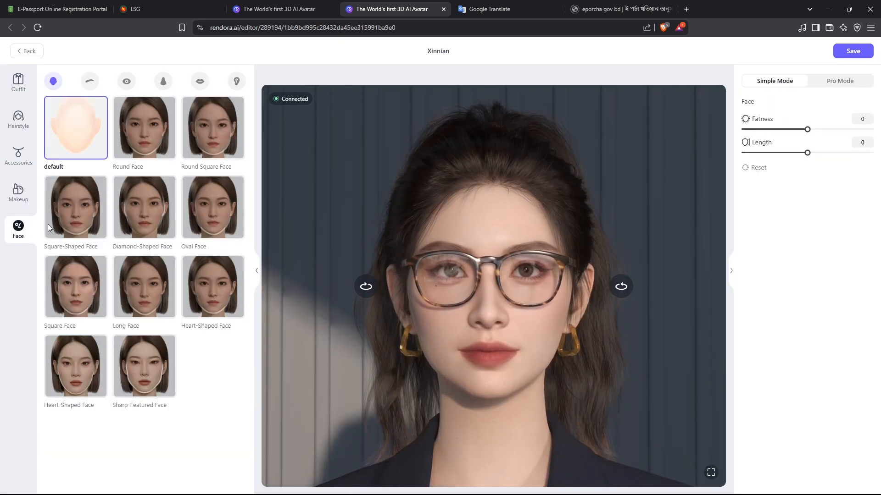
left_click(90, 81)
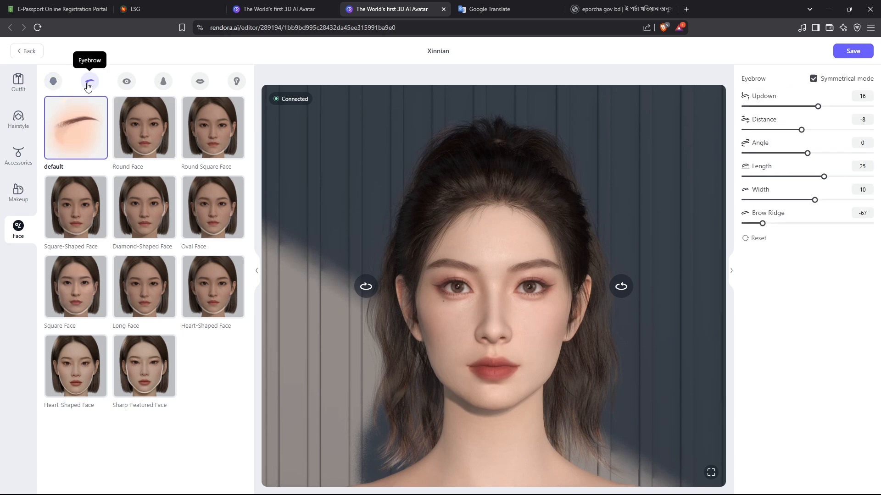
left_click(126, 81)
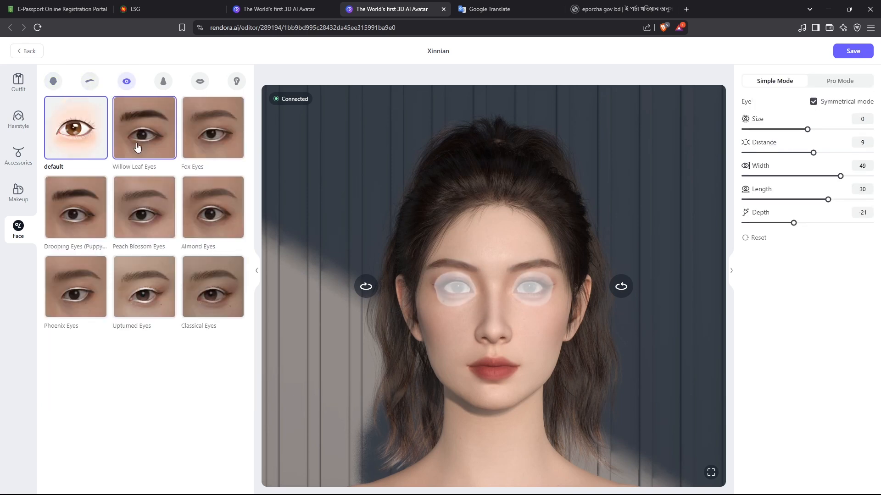
left_click(163, 81)
left_click(201, 82)
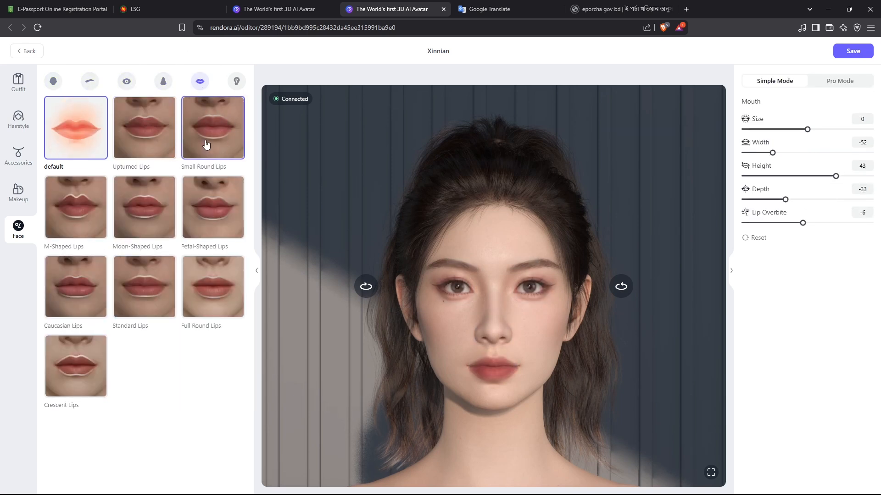
left_click(235, 82)
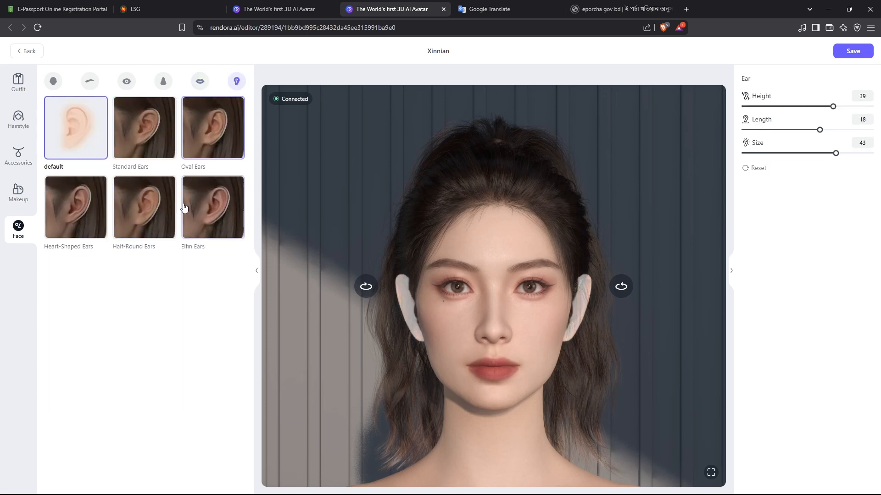
left_click(140, 141)
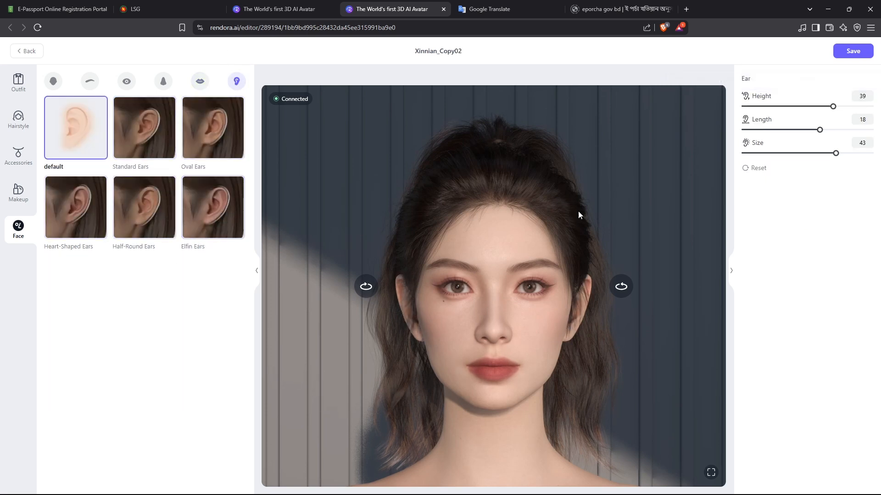
Step: Save the customized avatar and return to the Shop Highlights video project
left_click(850, 53)
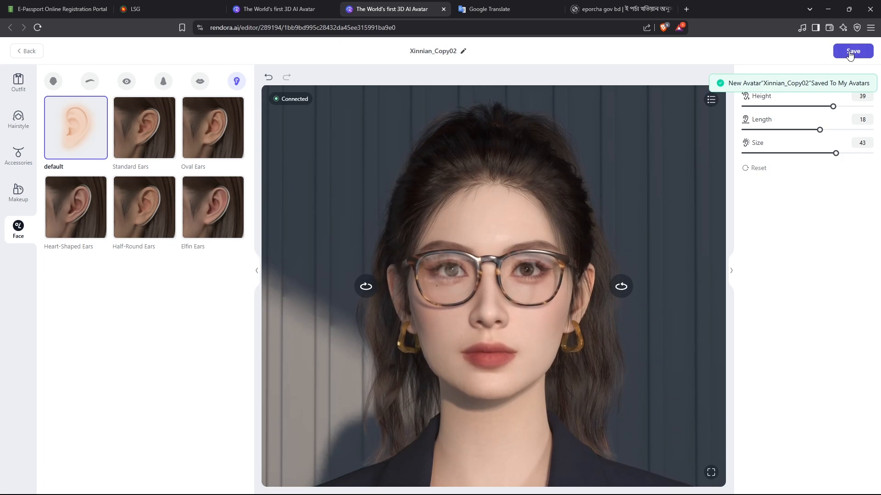
left_click(19, 84)
left_click(839, 101)
left_click(28, 51)
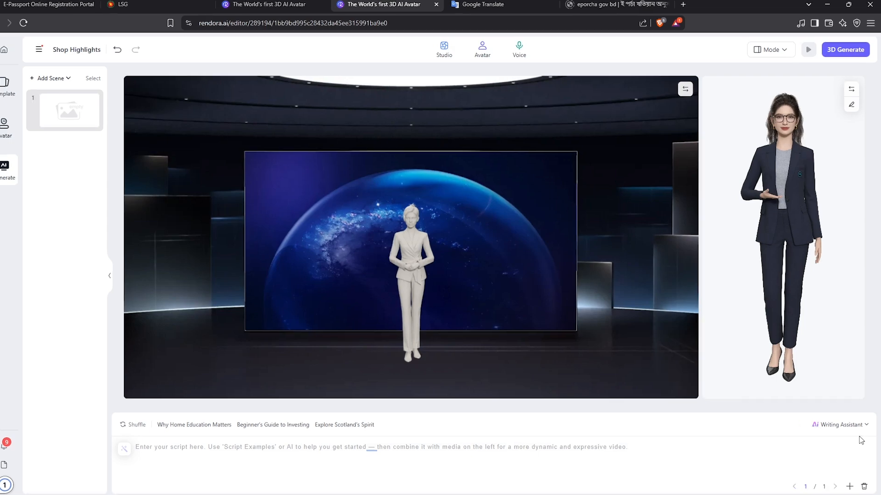
Step: Upload Rendora Script.docx from the Rendora folder as the video's script
left_click(857, 429)
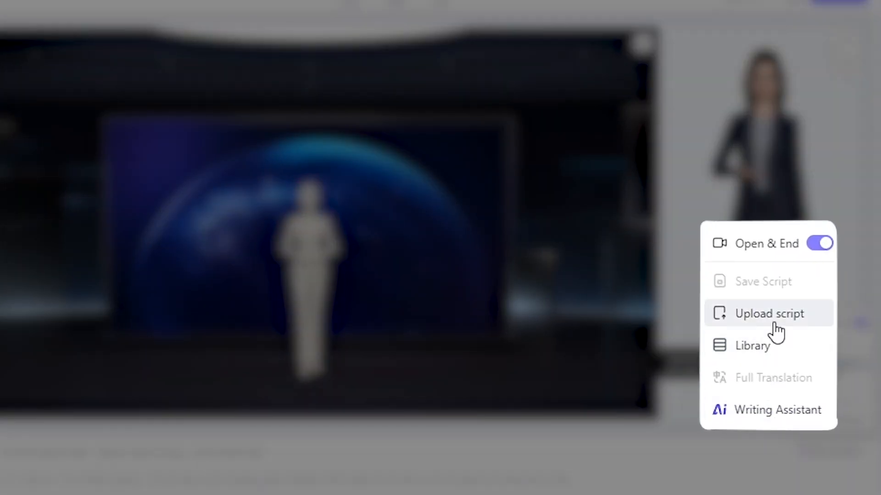
left_click(833, 365)
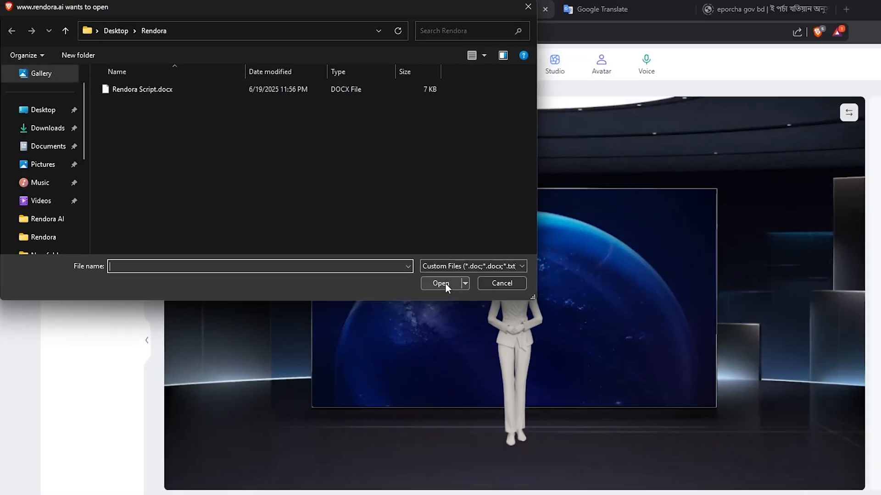
left_click(152, 91)
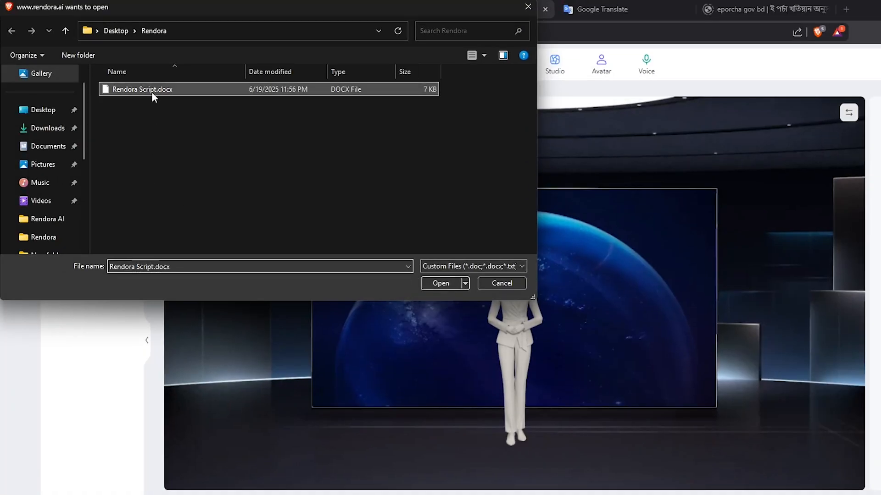
left_click(449, 287)
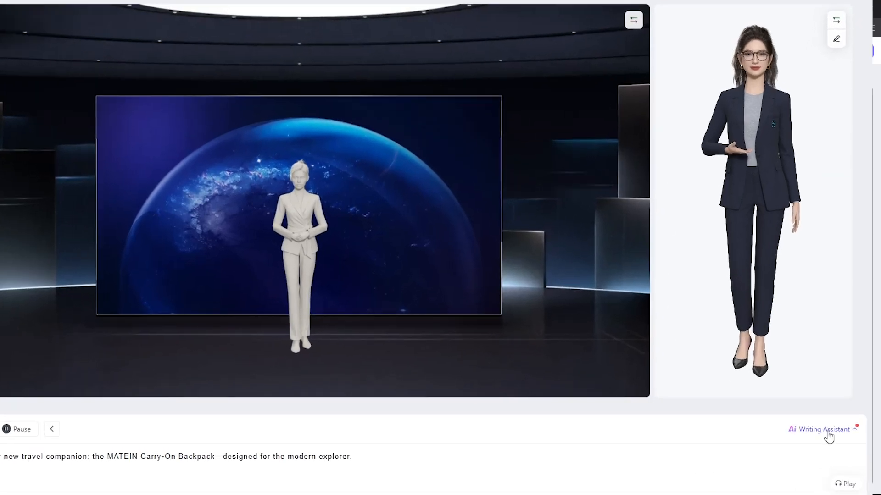
Step: Open the newest Rendora Script entry in the script library, review its paragraphs and apply all of them to the scenes
left_click(846, 422)
left_click(842, 366)
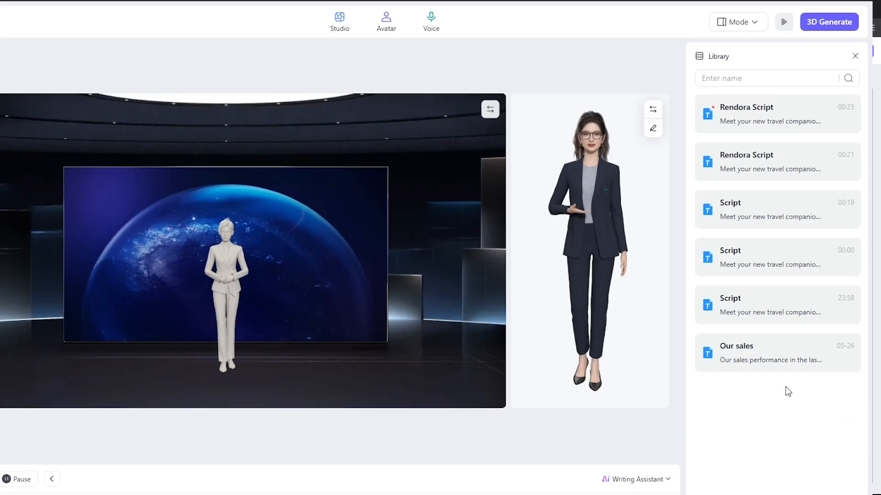
mouse_move(744, 129)
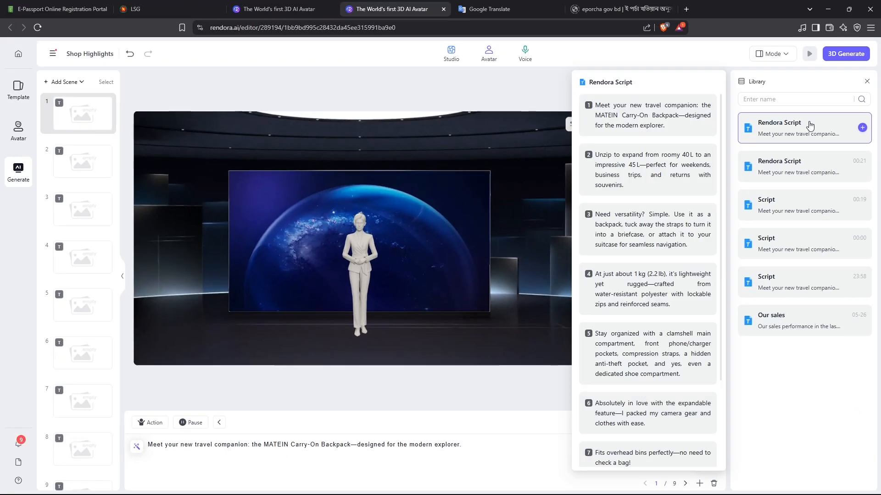
left_click(735, 110)
scroll(794, 238, "down", 3)
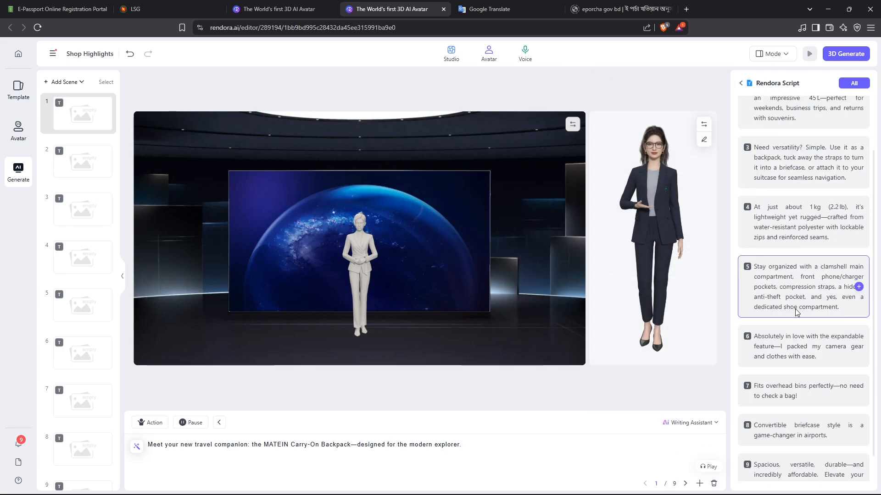
scroll(803, 238, "up", 3)
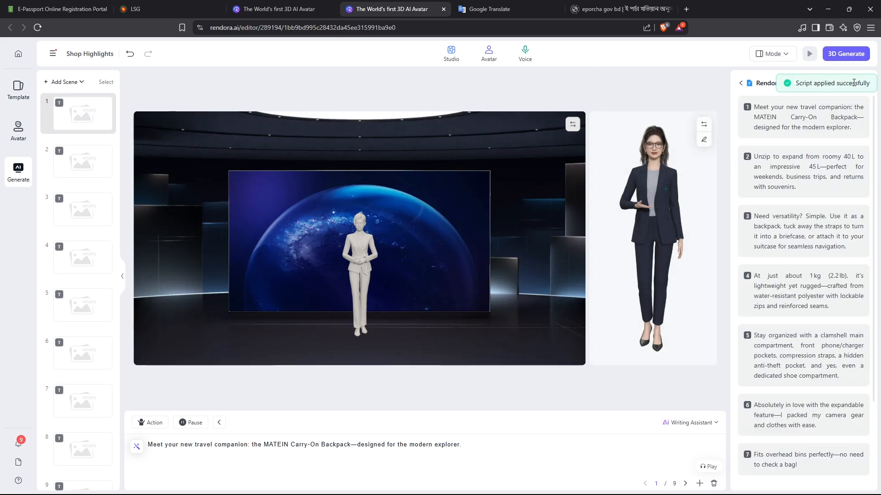
scroll(94, 206, "down", 1)
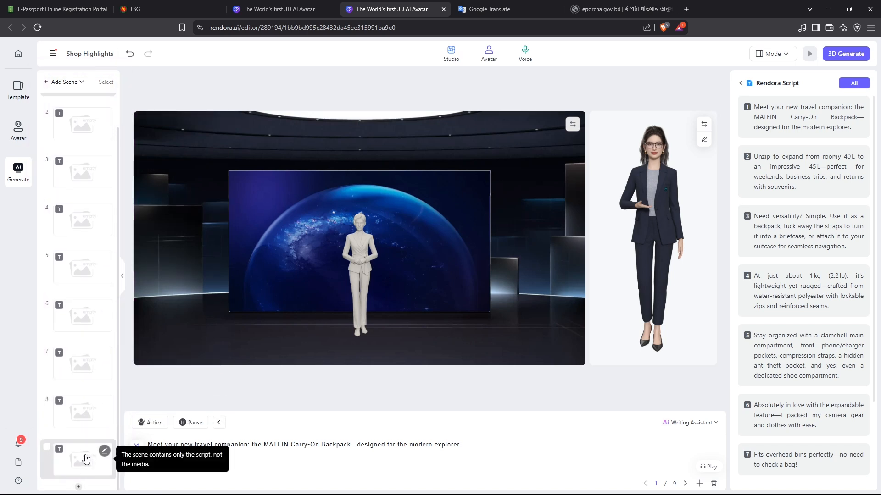
scroll(75, 118, "up", 1)
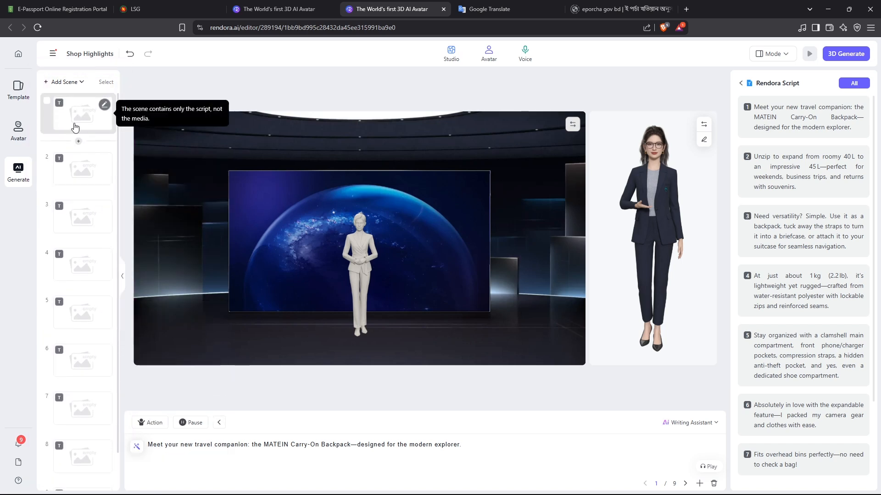
left_click(64, 81)
left_click(74, 96)
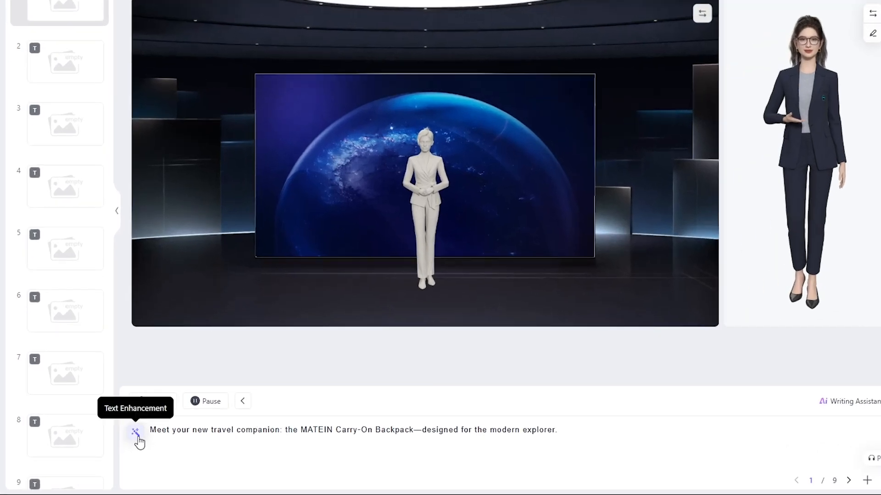
Step: Use Text Enhancement to improve the scripts of scenes 1 and 2, replacing each original with the improved version
left_click(136, 444)
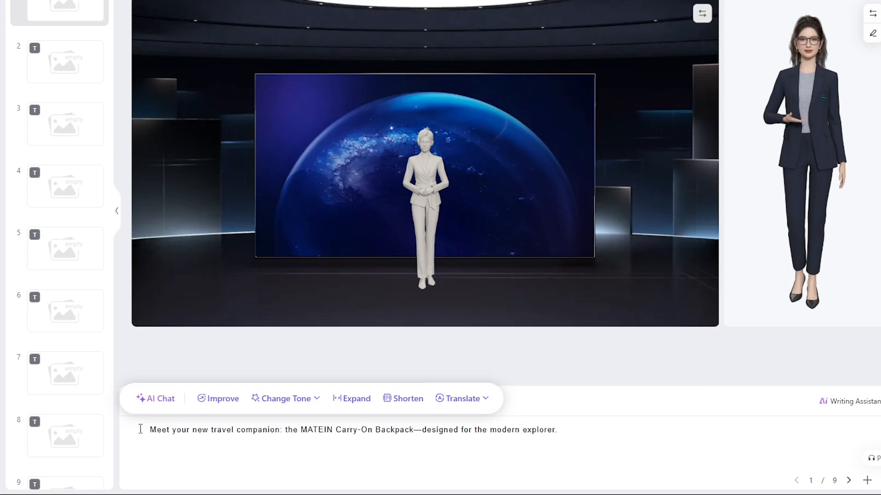
left_click(216, 400)
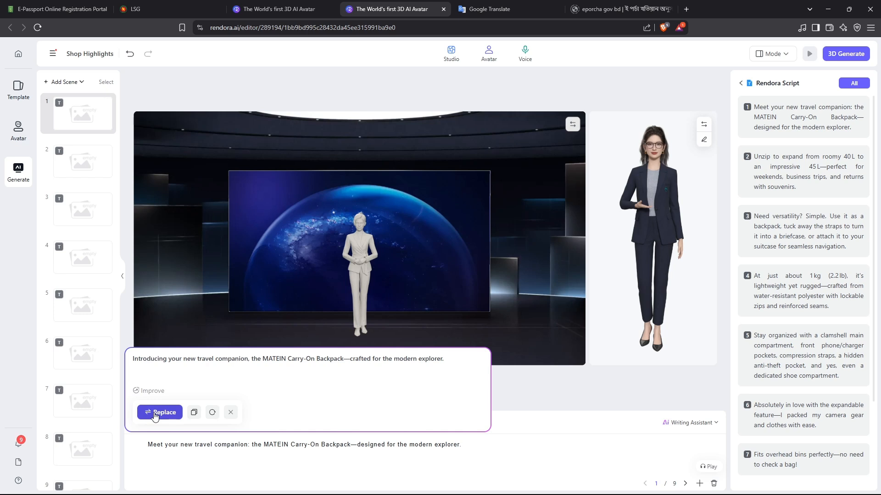
left_click(157, 413)
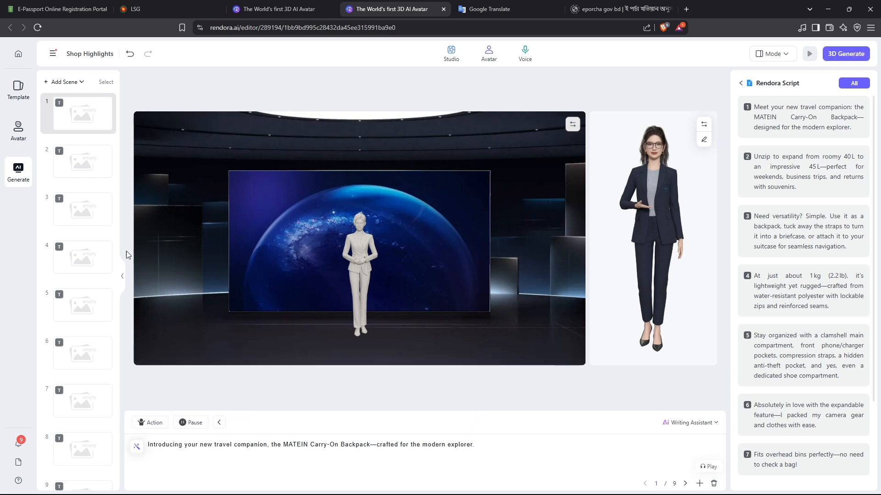
left_click(78, 161)
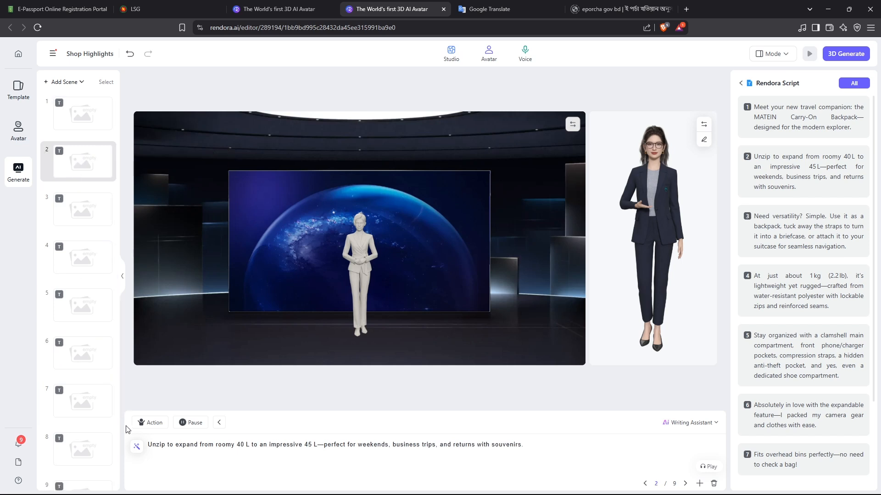
left_click(137, 447)
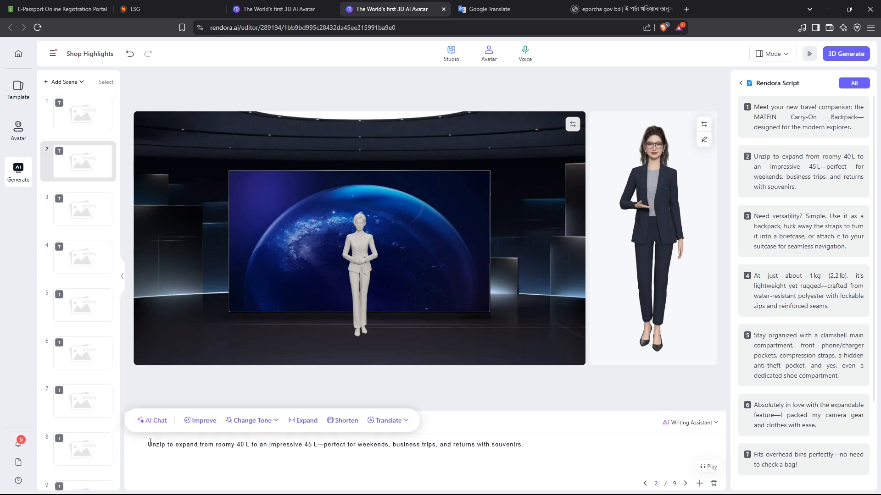
left_click(201, 422)
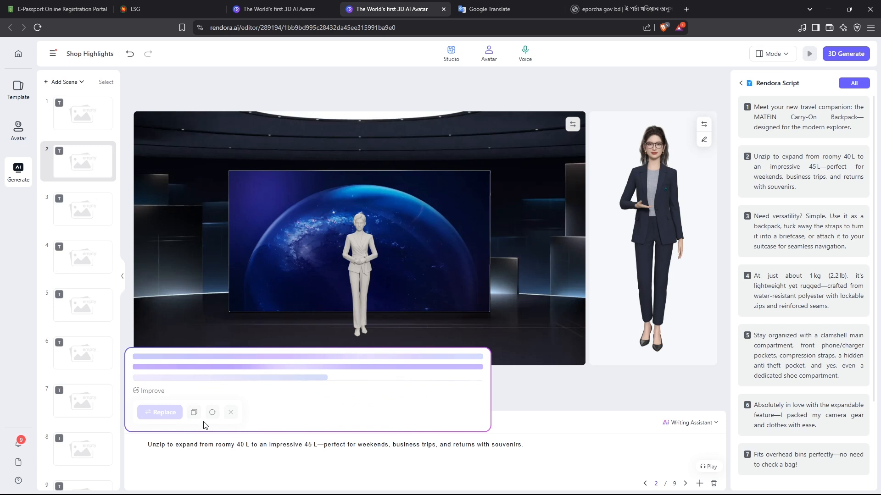
left_click(165, 413)
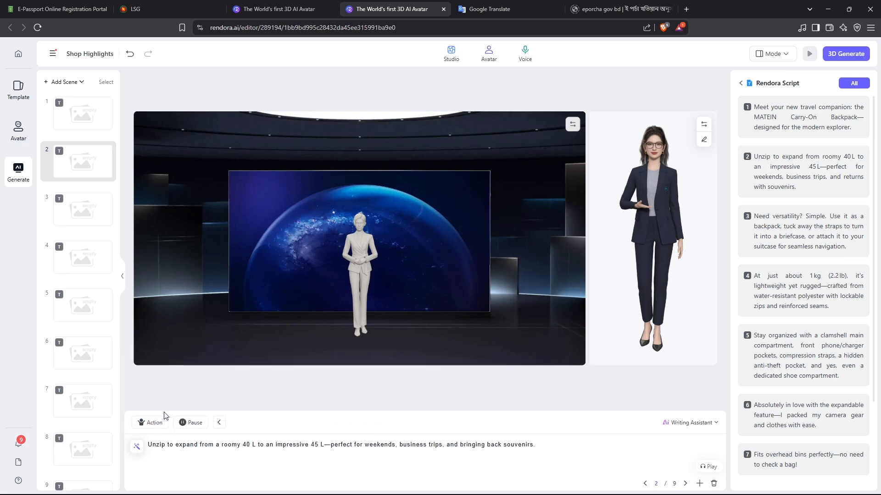
Step: Improve the scripts of scenes 3 and 4 with Text Enhancement and replace the original lines
left_click(87, 216)
left_click(137, 447)
left_click(192, 420)
left_click(164, 413)
left_click(87, 260)
left_click(137, 447)
left_click(193, 420)
left_click(164, 413)
Step: Improve the scripts of scenes 5, 6 and 7 with Text Enhancement and substitute the improved wording
left_click(87, 308)
left_click(138, 447)
left_click(193, 420)
left_click(156, 412)
left_click(87, 355)
left_click(137, 446)
left_click(194, 420)
left_click(166, 413)
left_click(87, 402)
left_click(137, 446)
left_click(193, 422)
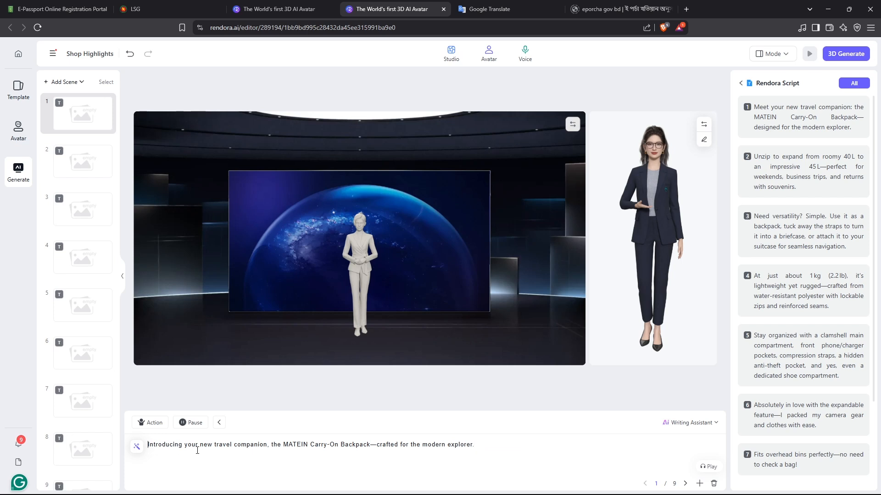
Step: Insert the HandsClasped action at the start of scene 1's script and open scene 2
left_click(151, 423)
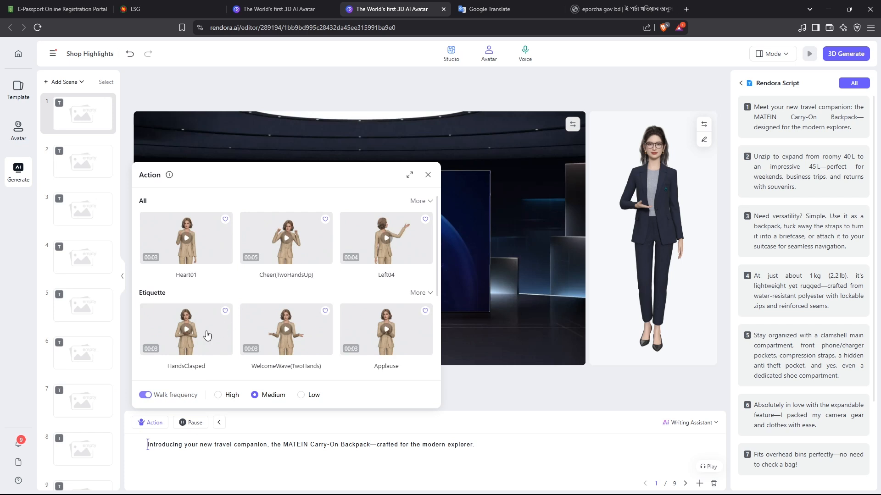
left_click(188, 332)
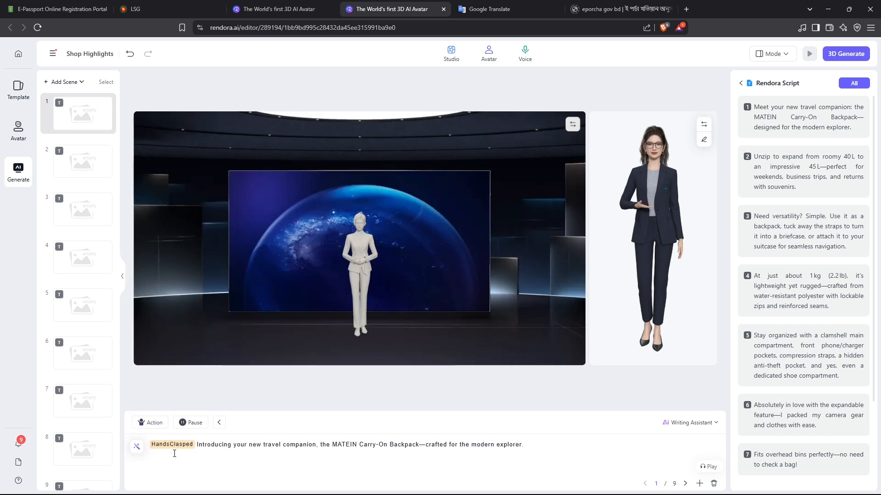
left_click(90, 162)
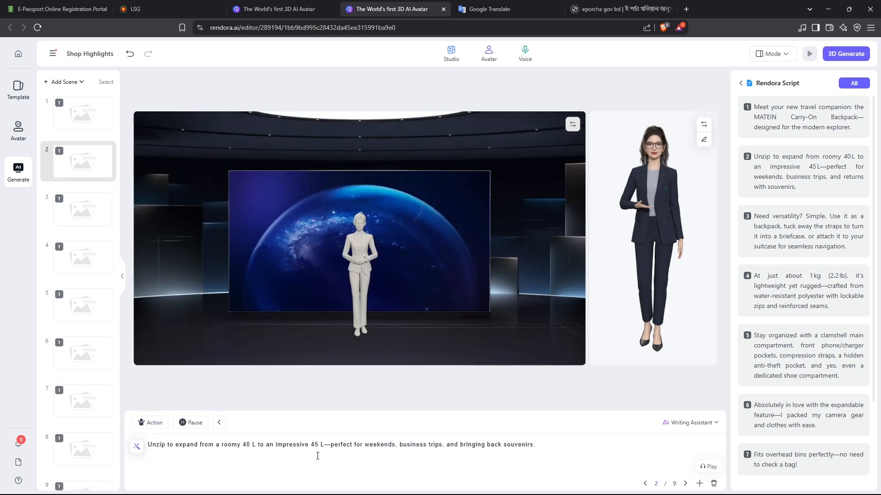
Step: Add the Left01 pointing action at the end of scene 2's script
left_click(151, 423)
scroll(285, 275, "down", 3)
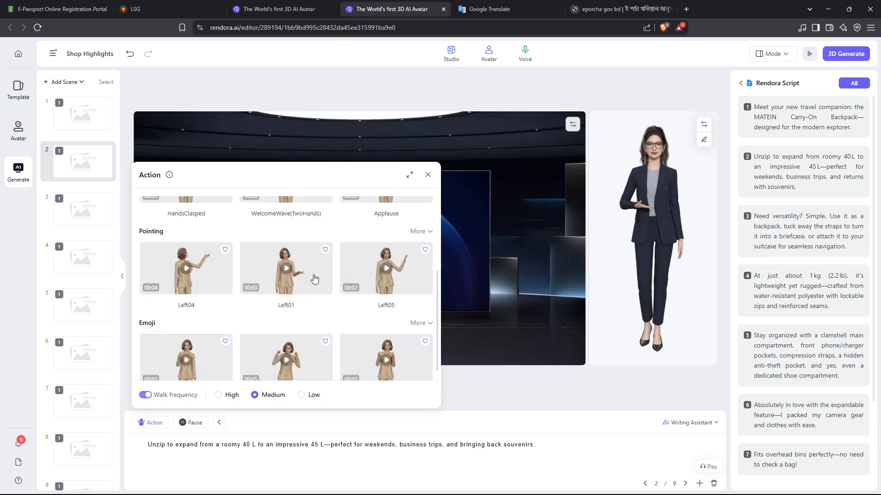
left_click(290, 271)
left_click(85, 211)
left_click(151, 423)
left_click(82, 115)
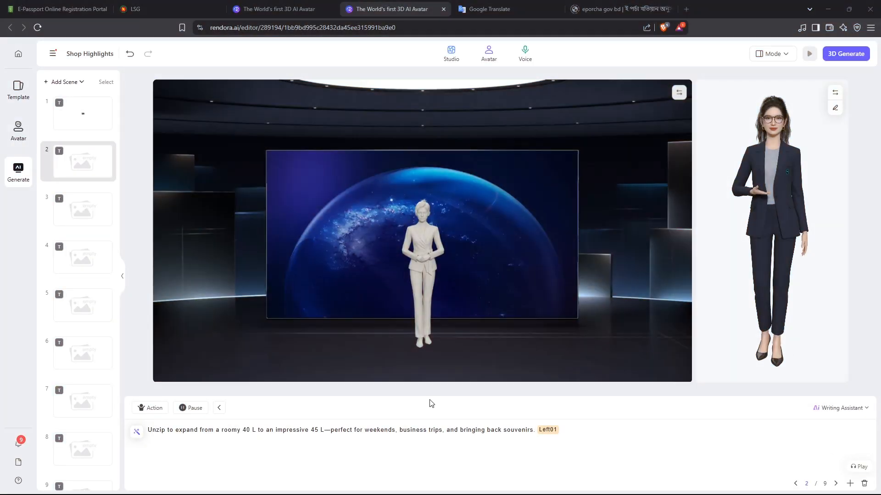
Step: Open scene 2's media editor and examine the shapes, images, icons and videos that can be inserted
left_click(103, 153)
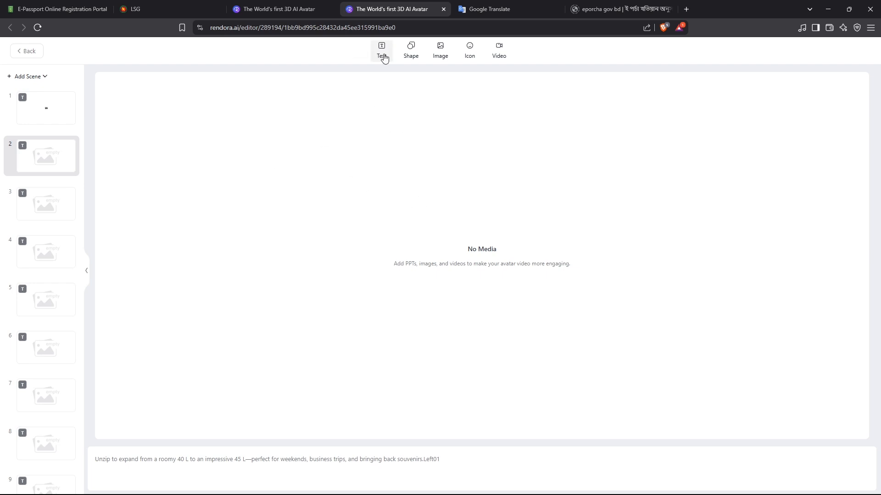
mouse_move(413, 51)
mouse_move(440, 51)
scroll(447, 221, "down", 5)
scroll(447, 221, "up", 5)
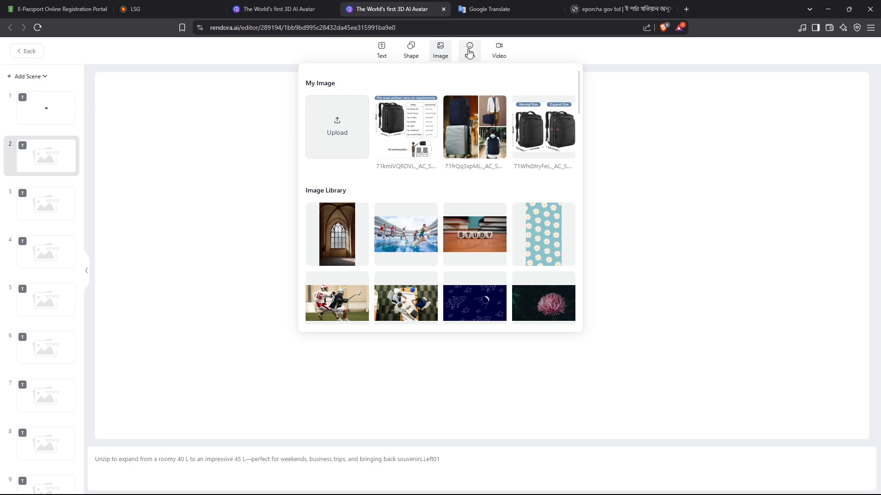
mouse_move(469, 51)
mouse_move(499, 51)
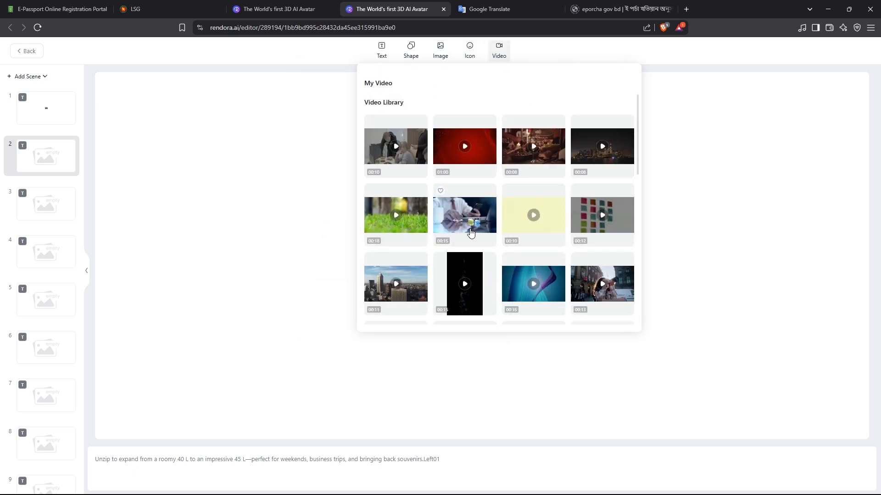
scroll(502, 263, "down", 3)
scroll(501, 264, "up", 3)
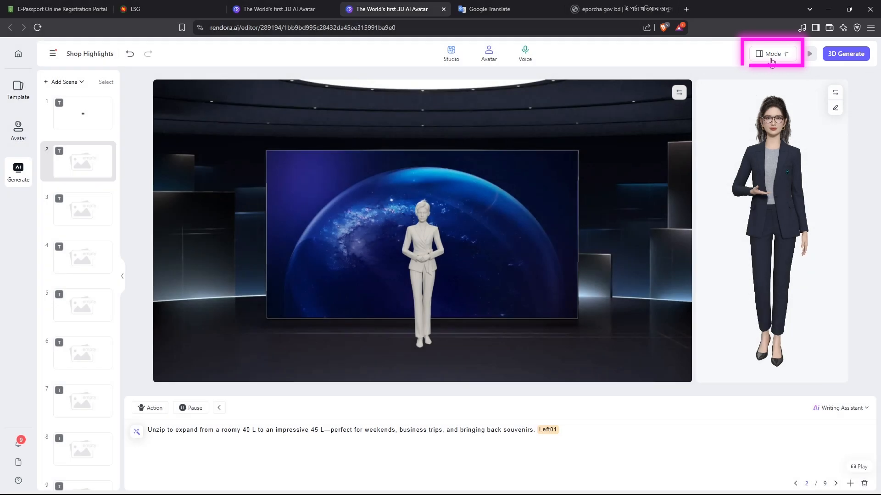
Step: Switch the canvas to the media-only mode and open the Add Scene library for scene 2 to review its content
left_click(774, 55)
left_click(701, 118)
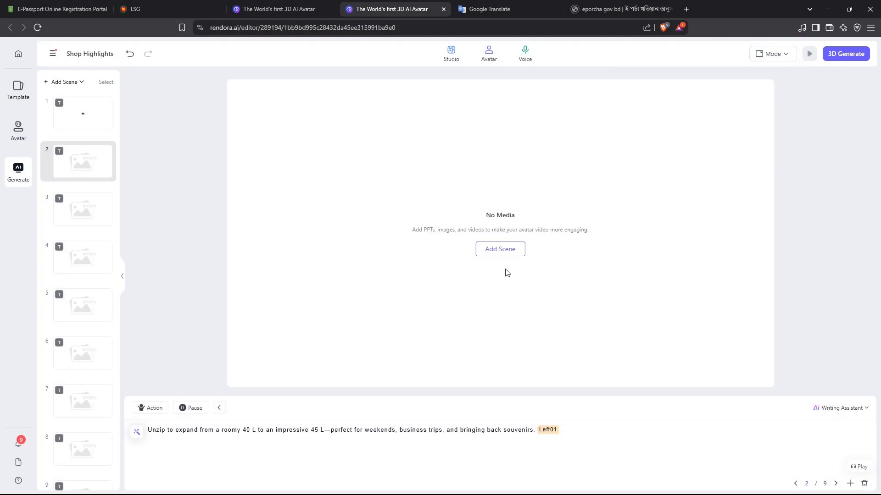
left_click(499, 251)
scroll(337, 296, "down", 4)
scroll(319, 331, "up", 4)
mouse_move(211, 370)
scroll(211, 369, "down", 3)
scroll(399, 318, "up", 3)
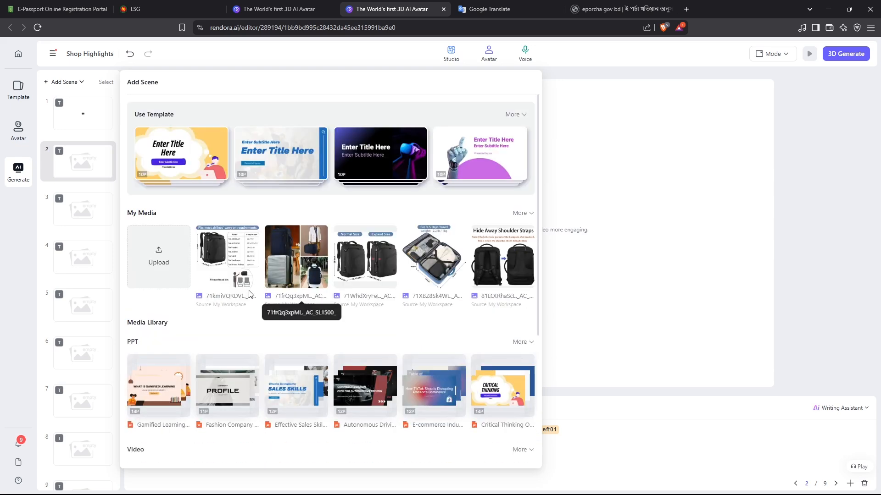
Step: Place the Hide Away Shoulder Straps image in scene 2 and slightly reduce its scale so the title fits the canvas
left_click(527, 213)
left_click(513, 282)
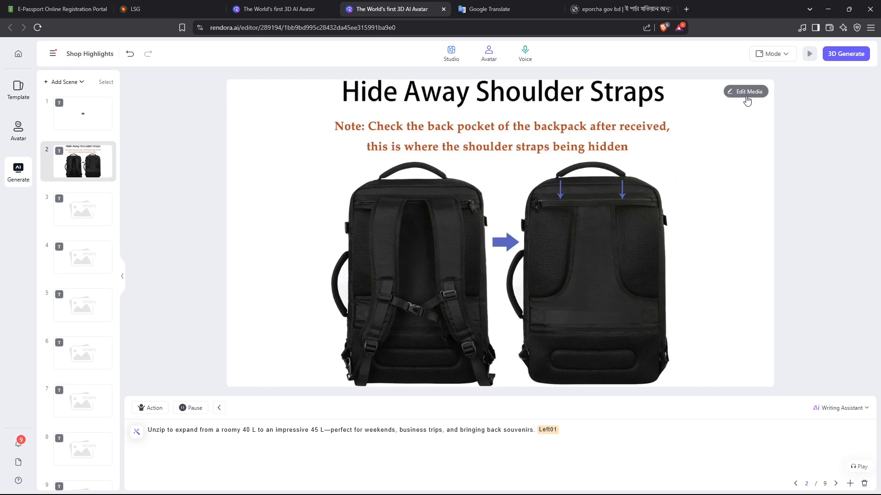
left_click(748, 94)
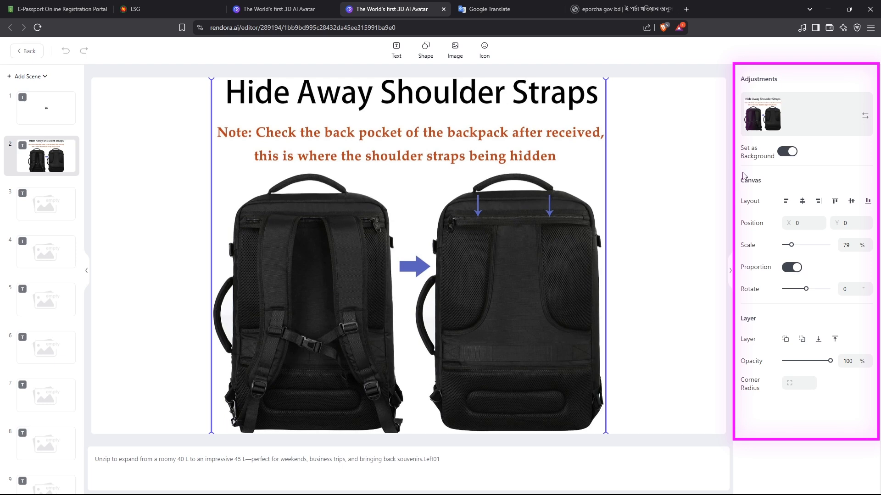
left_click_drag(791, 245, 792, 245)
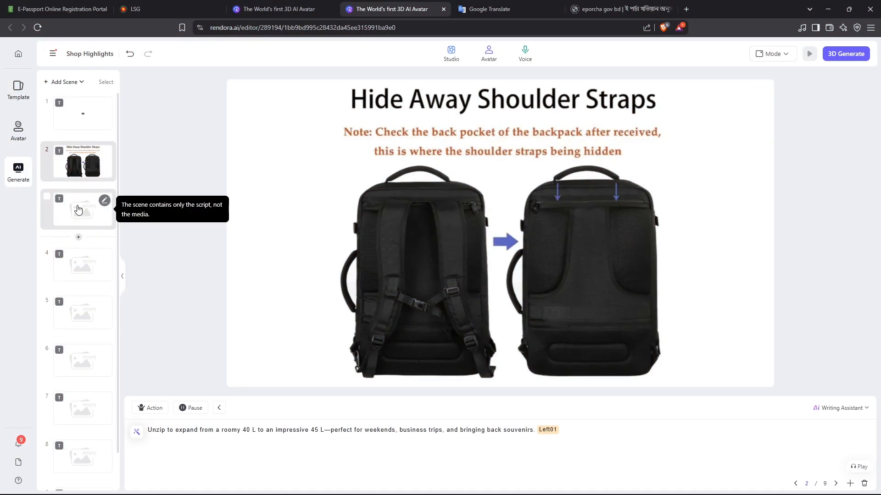
Step: Add the open packed suitcase image titled For 3-5 Days Travel from My Media to scene 3
left_click(78, 210)
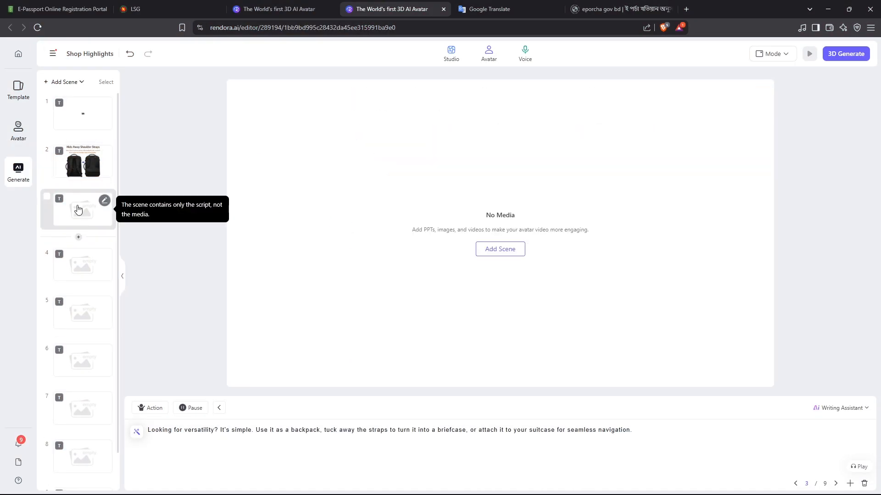
left_click(503, 254)
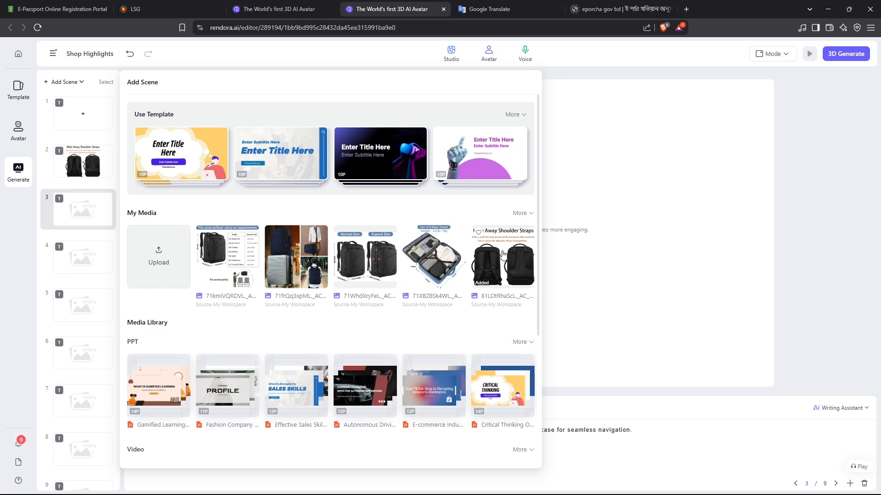
left_click(521, 213)
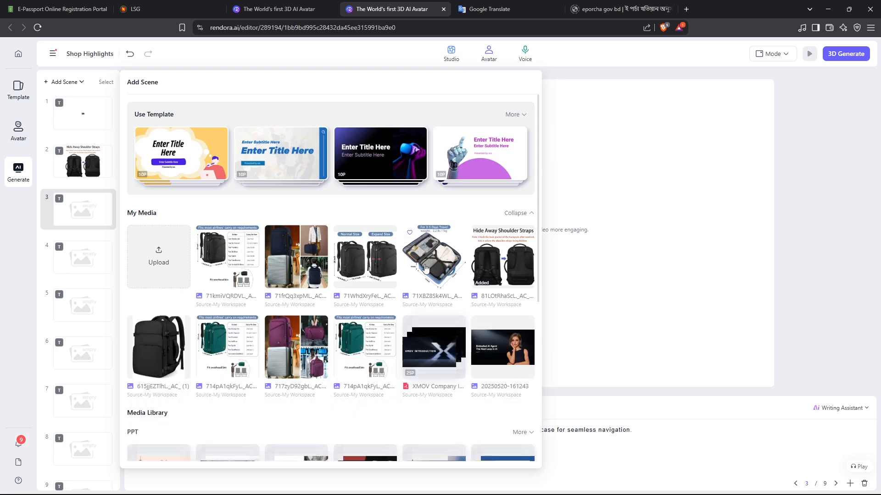
left_click(426, 268)
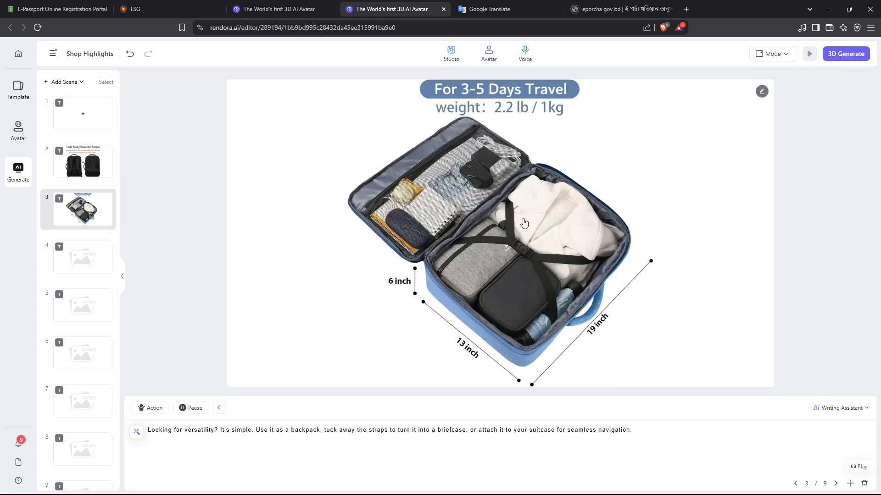
Step: Fill the following scenes from My Media, using the purple luggage collage for scene 4 and an airline carry-on requirements image for scene 5
left_click(88, 257)
left_click(87, 125)
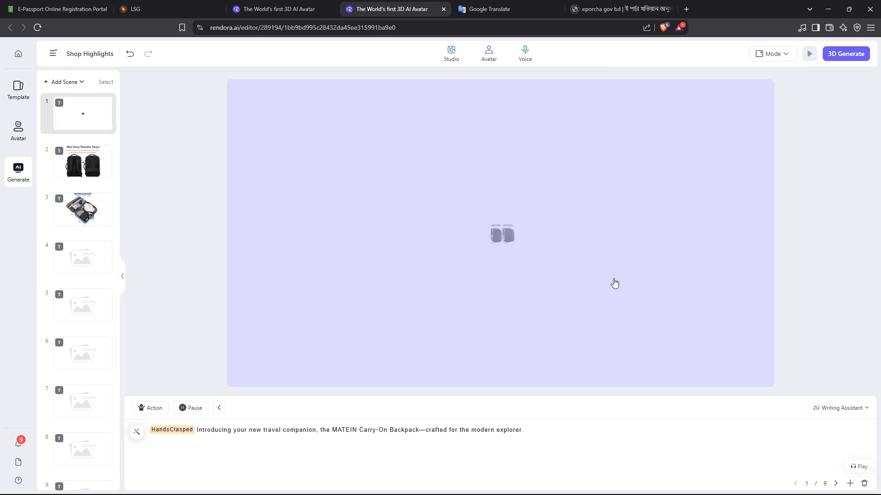
left_click(88, 202)
left_click(83, 257)
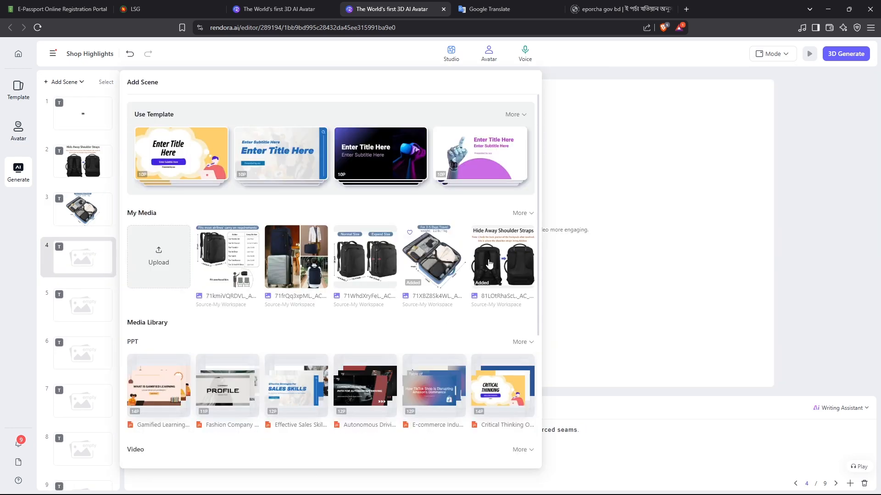
left_click(293, 349)
left_click(499, 247)
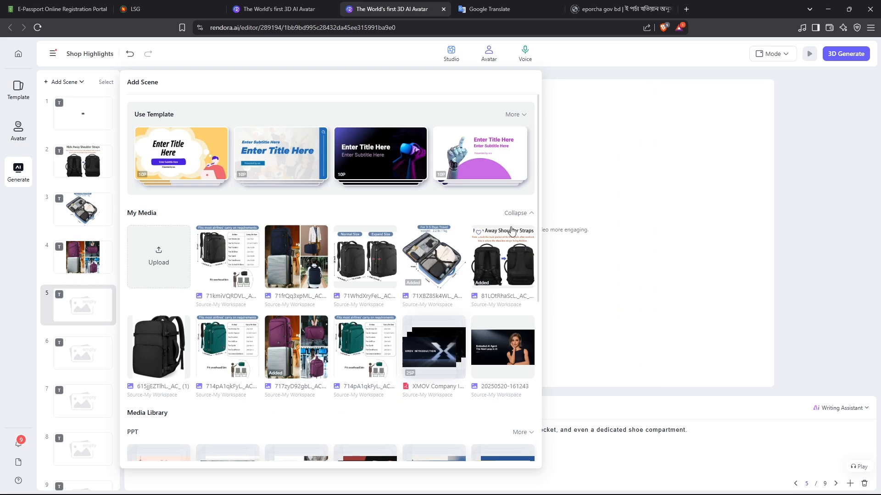
left_click(232, 358)
left_click(497, 252)
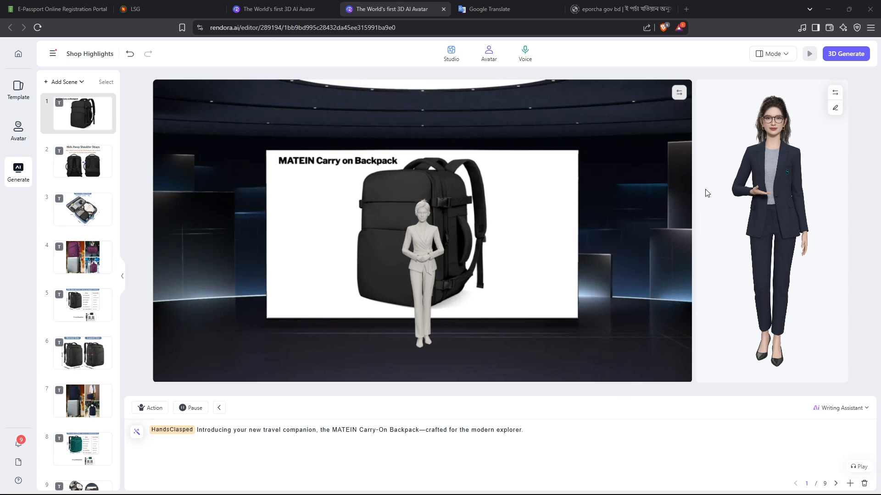
Step: Generate the 3D video, open its shot editor and preview the Full-Pan-Open and Full-Push-Open shots for scene 1
left_click(845, 53)
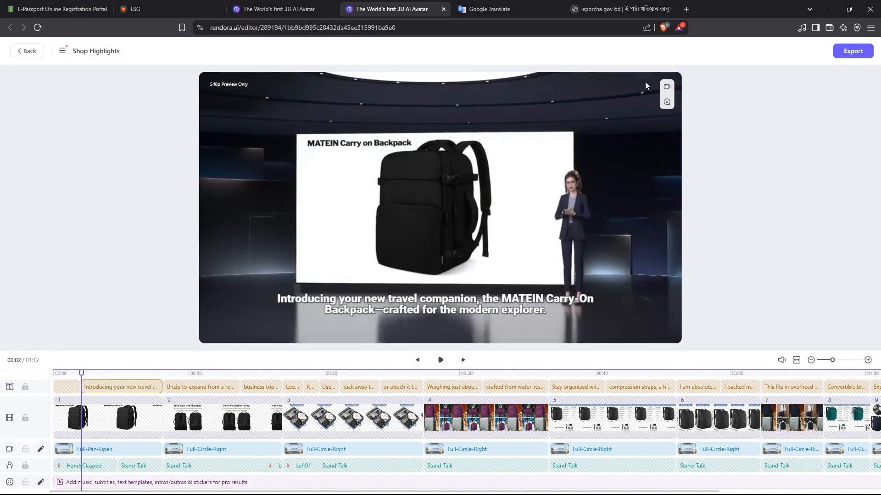
left_click(667, 86)
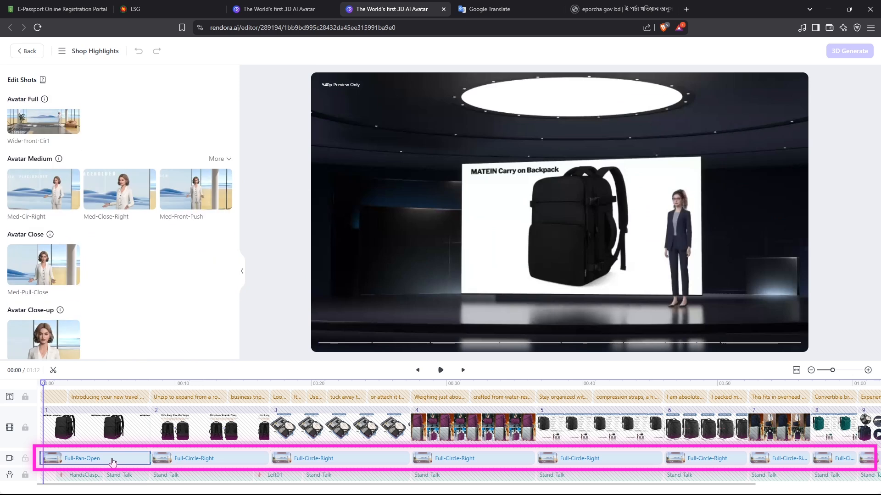
mouse_move(39, 334)
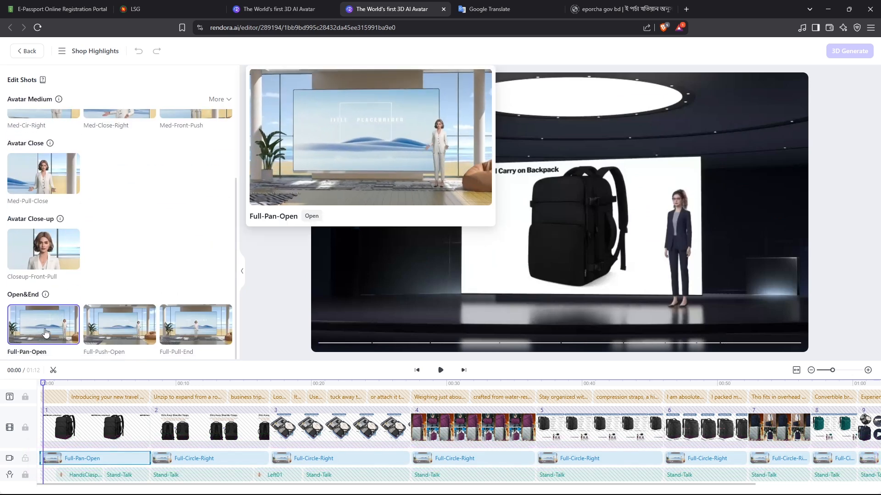
mouse_move(111, 333)
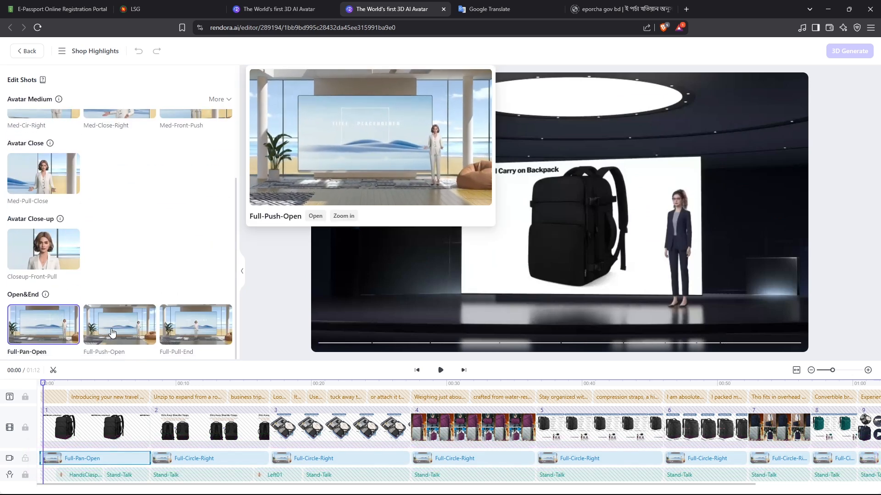
Step: Change the camera shot of scene 3 to PIP-Left and that of scene 4 to Full-Screen
left_click(201, 458)
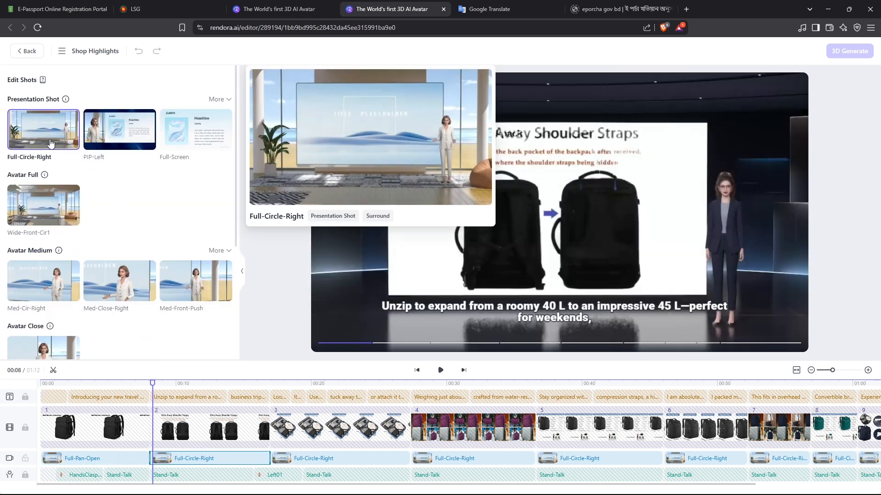
left_click(331, 461)
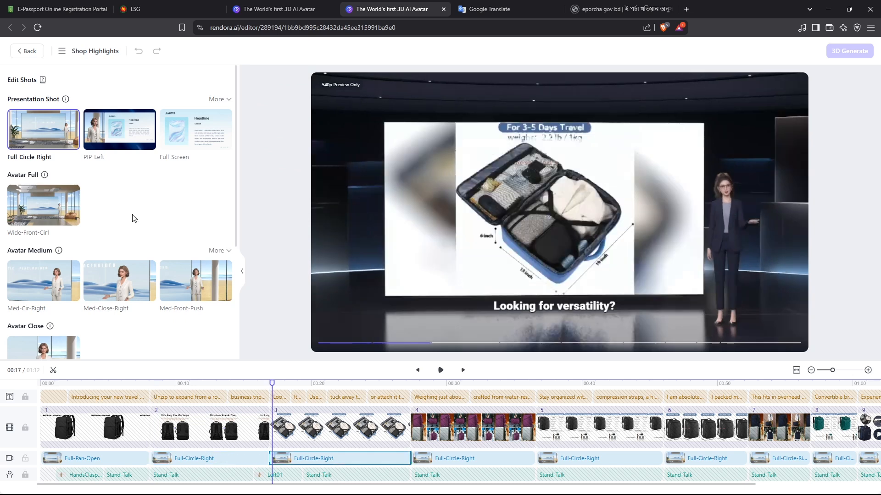
left_click(124, 146)
left_click(485, 460)
left_click(196, 139)
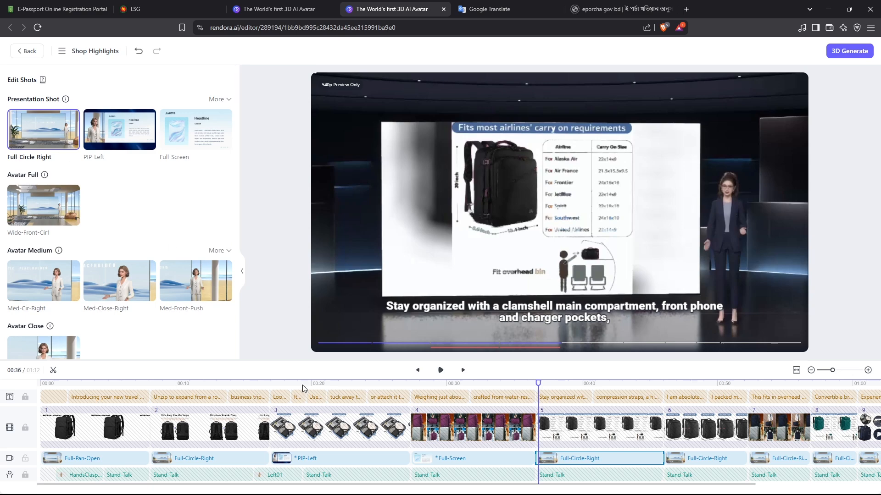
left_click(697, 460)
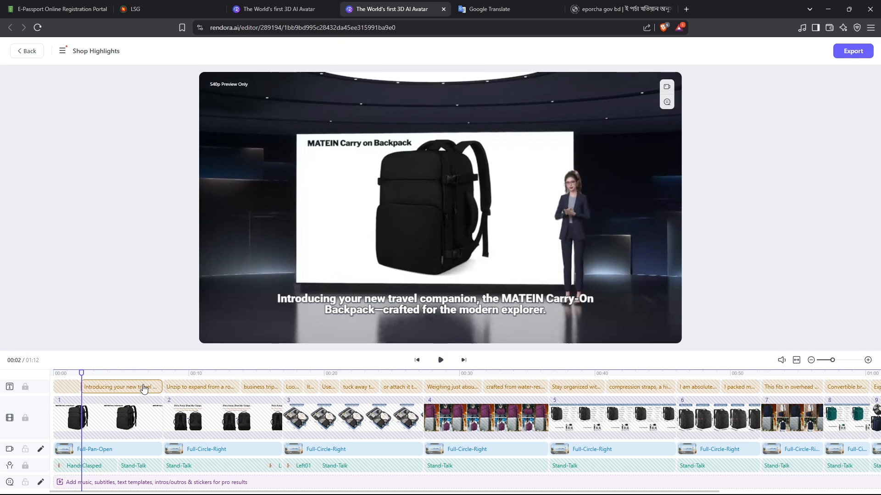
Step: Open the video's post-editing workspace and examine the music library, the personal music uploads and the sound effects library
left_click(667, 102)
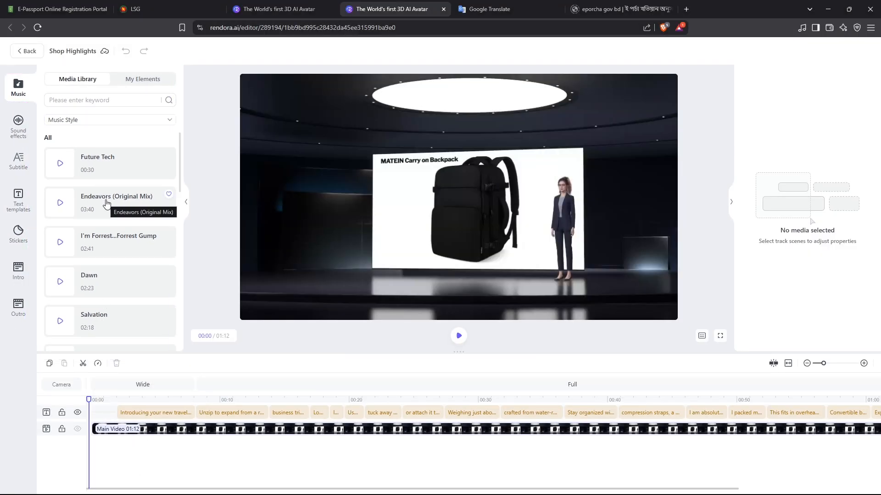
scroll(105, 202, "down", 10)
scroll(108, 205, "up", 3)
scroll(108, 205, "up", 7)
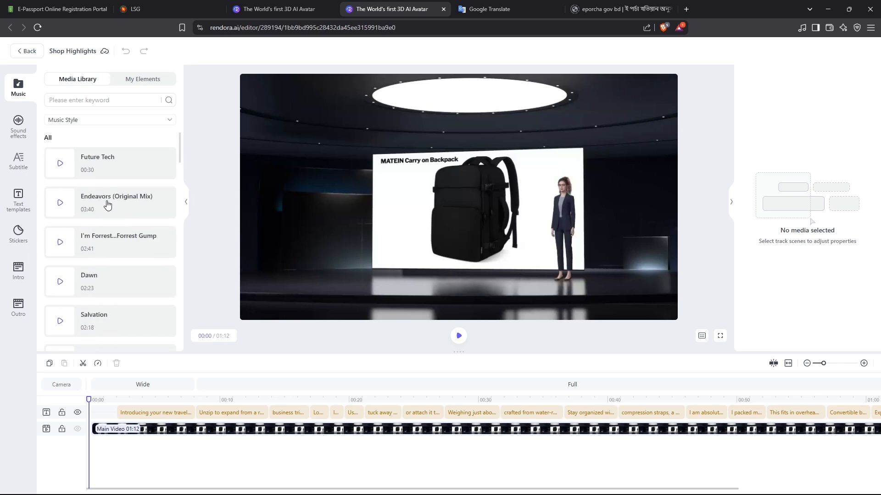
left_click(132, 85)
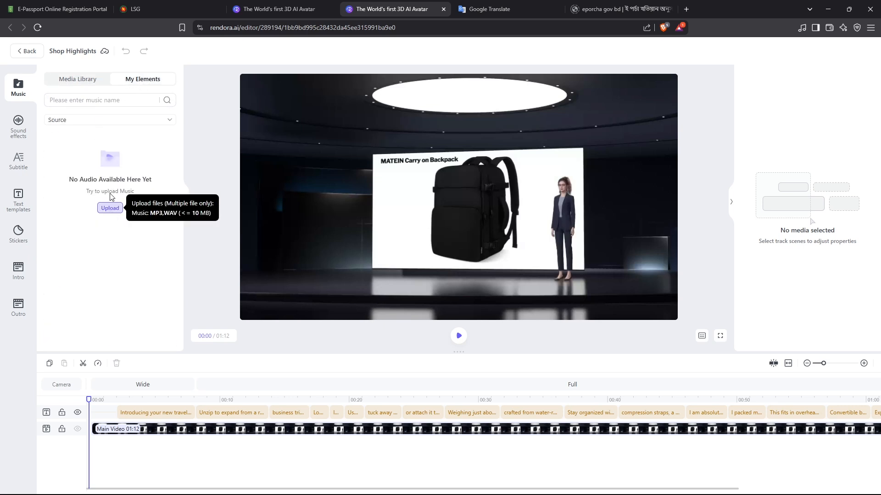
left_click(16, 130)
scroll(92, 183, "down", 5)
scroll(86, 197, "up", 5)
scroll(90, 192, "down", 4)
scroll(82, 175, "up", 4)
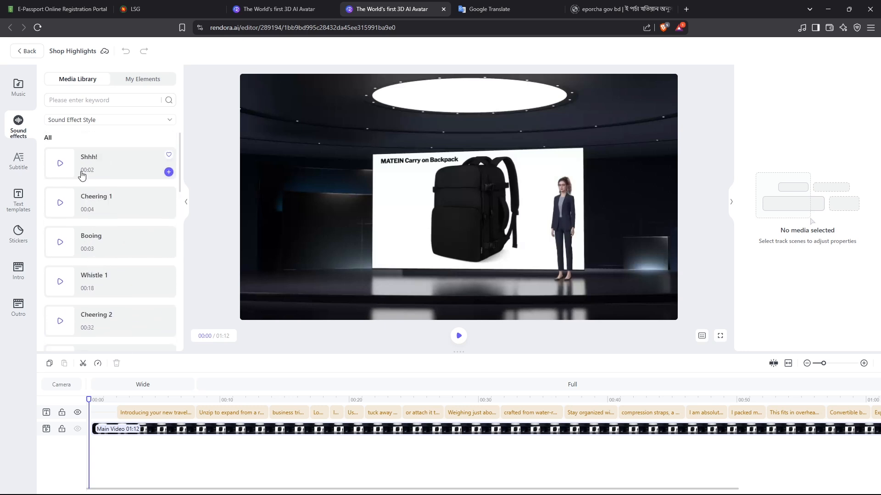
Step: Apply the white-on-blue gradient subtitle style and check it on the first and second captions
left_click(19, 161)
scroll(110, 222, "down", 2)
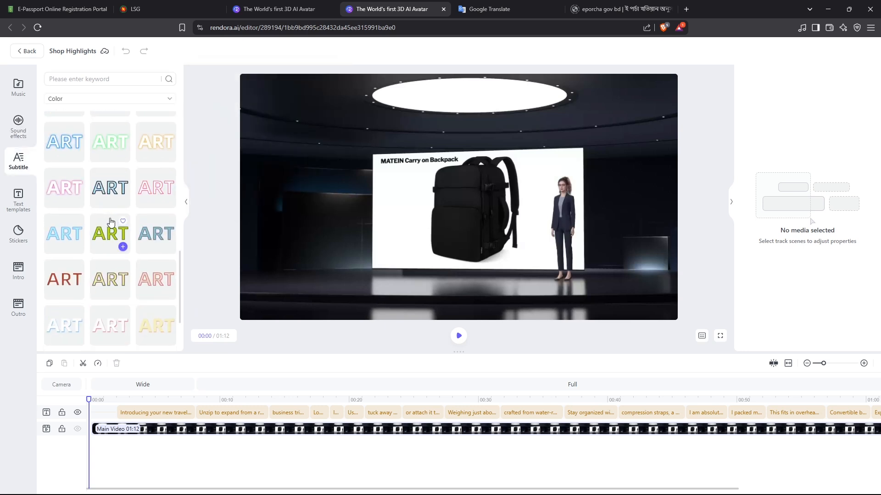
scroll(111, 222, "down", 2)
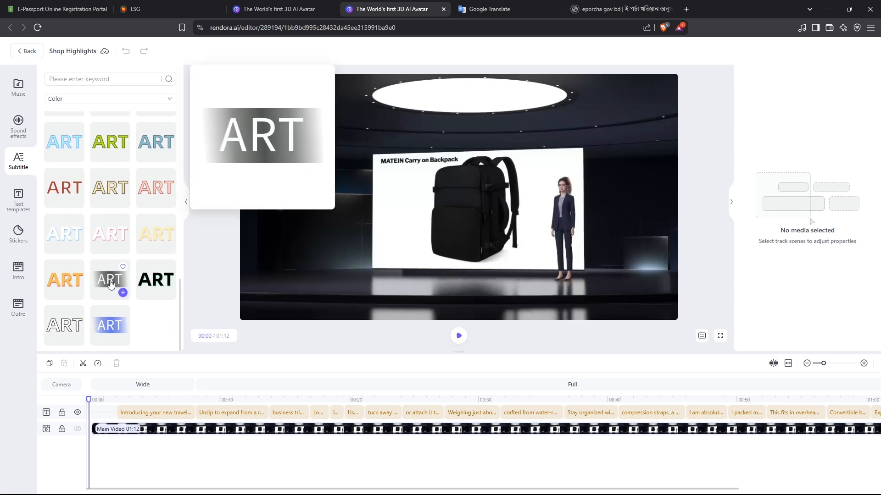
left_click(110, 326)
left_click(161, 414)
left_click(241, 415)
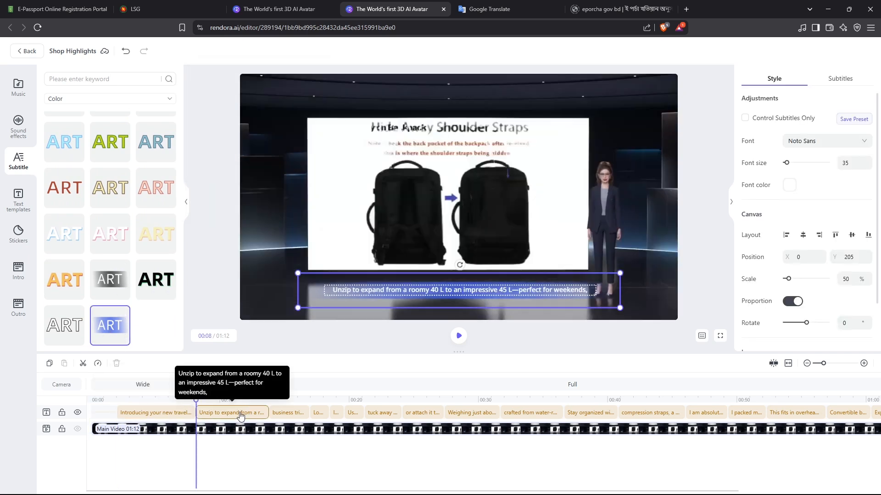
Step: Restyle the first caption with the white subtitle preset that has a dark outline
left_click(165, 415)
scroll(158, 257, "up", 10)
left_click(169, 266)
left_click(170, 176)
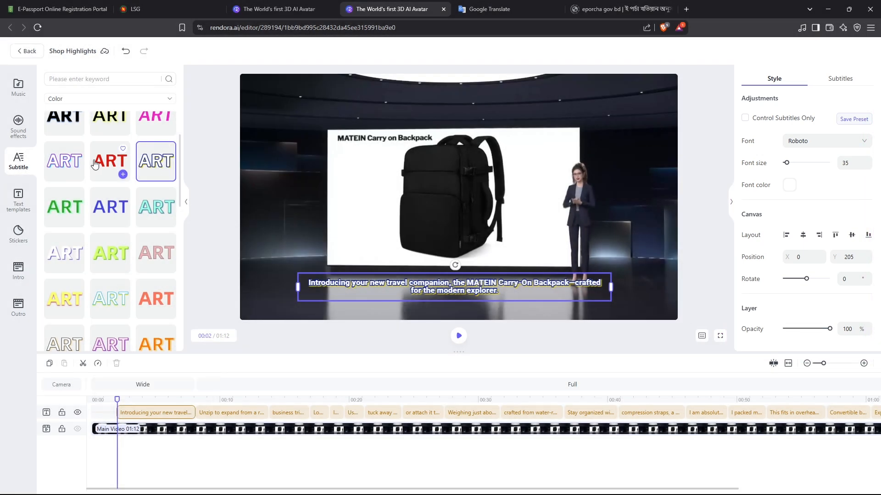
Step: Look through the text templates and stickers, and add the Black & Blue Laser Light - Titles intro to the video
left_click(19, 198)
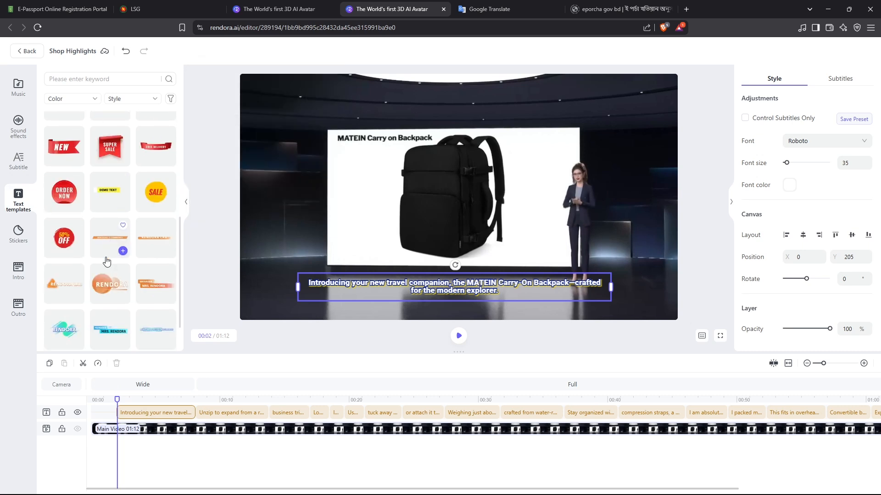
left_click(15, 239)
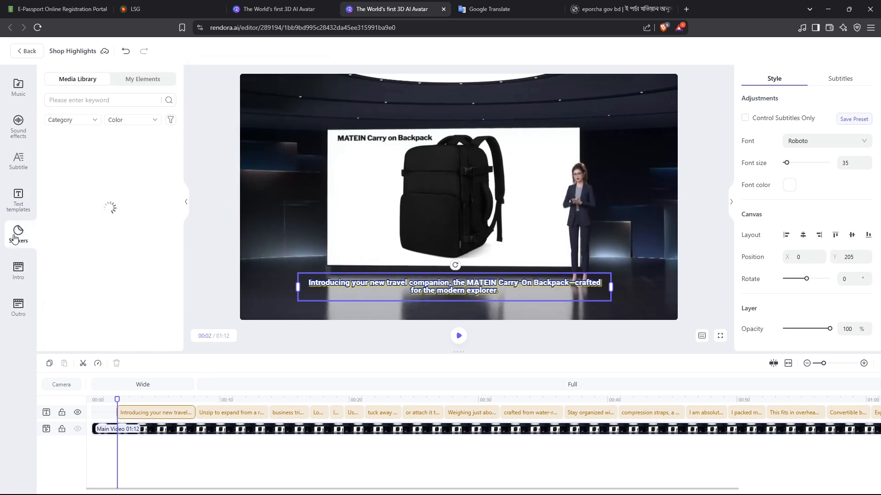
left_click(18, 271)
mouse_move(98, 181)
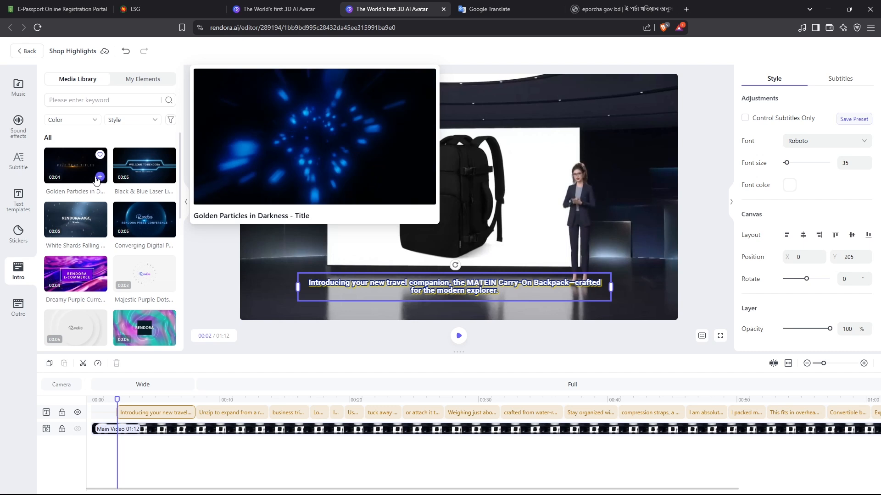
mouse_move(149, 178)
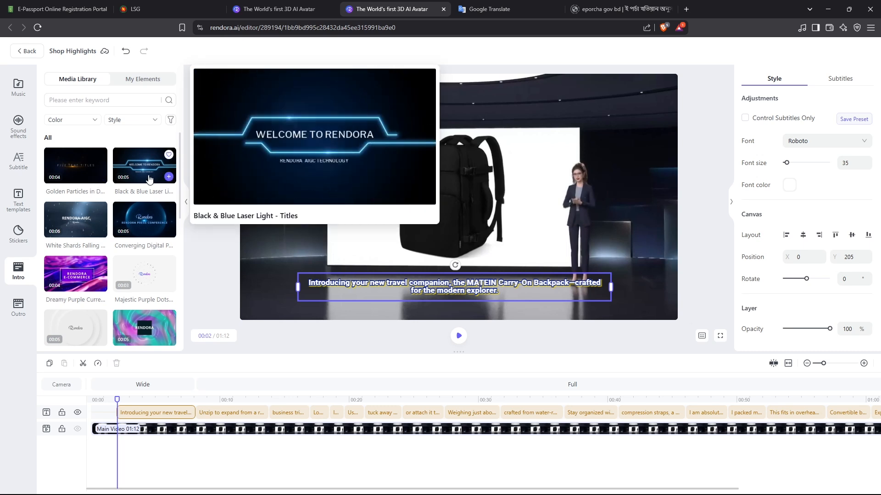
left_click(169, 178)
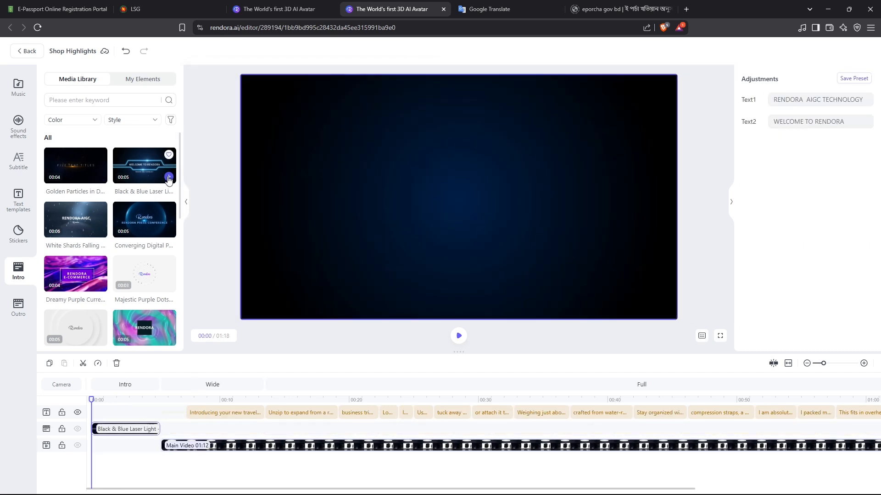
Step: Set the intro's first text to "LEARN UP TECHNOLOGY" and its second text to "WELCOME TO THE LEARN UP"
left_click(821, 100)
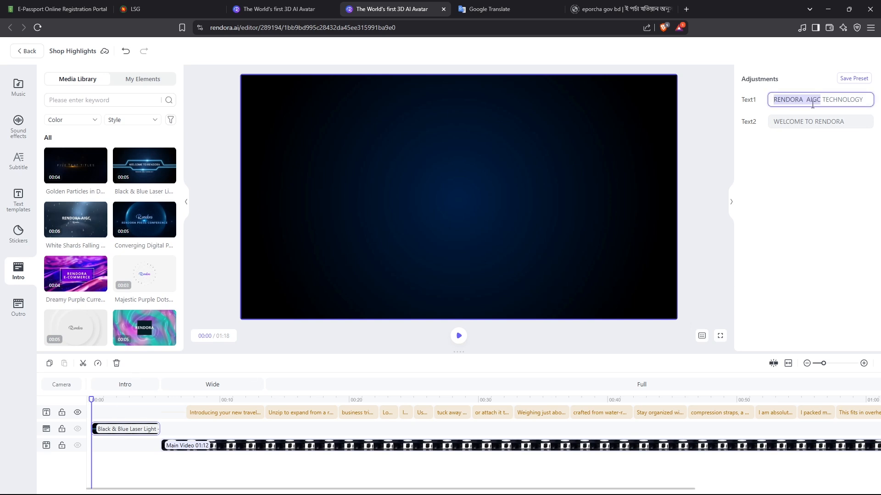
type("LEARN UP")
left_click(805, 120)
left_click_drag(846, 122, 828, 122)
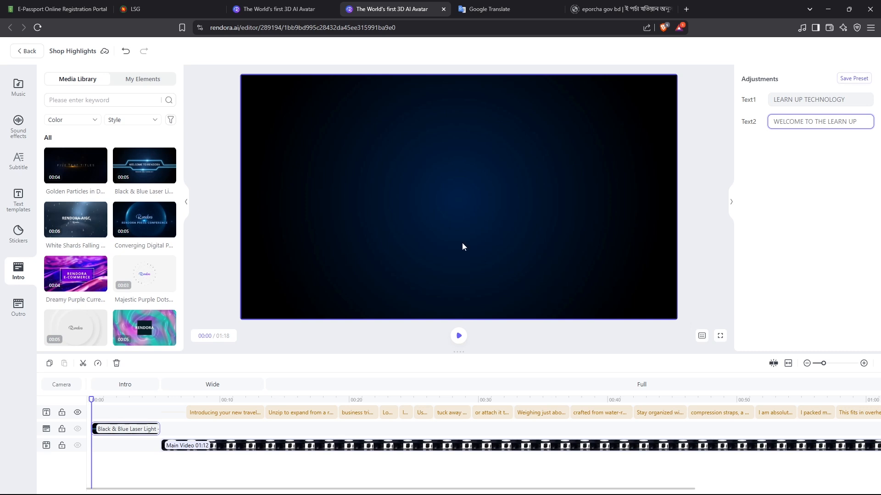
Step: Add the Blue Halo - Logo&Title outro to the video and replace its Rendora logo with an image file from the computer
left_click(17, 311)
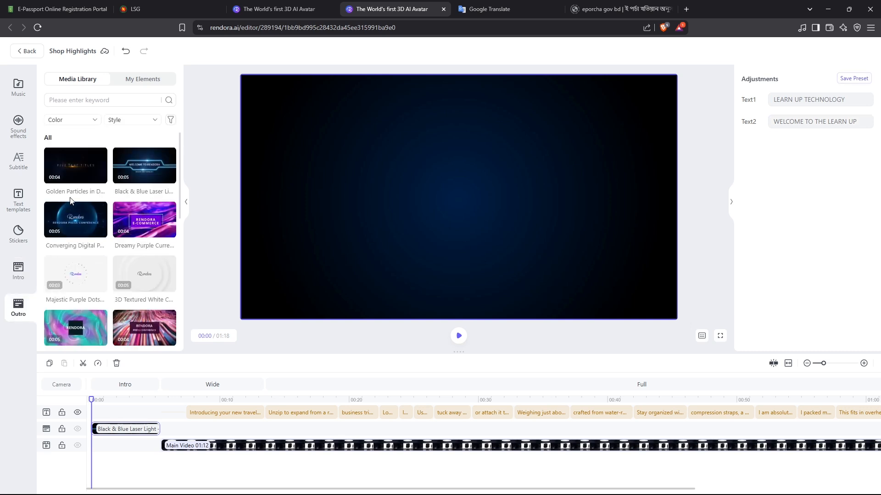
scroll(78, 199, "down", 5)
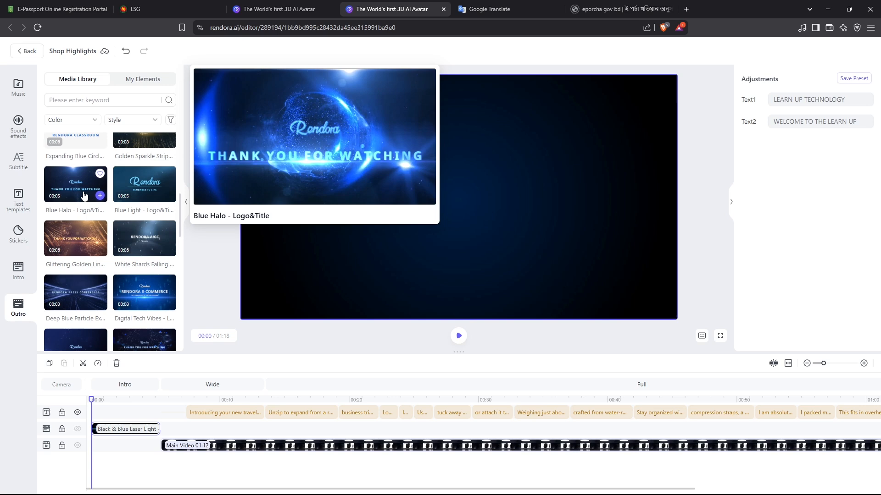
left_click(99, 195)
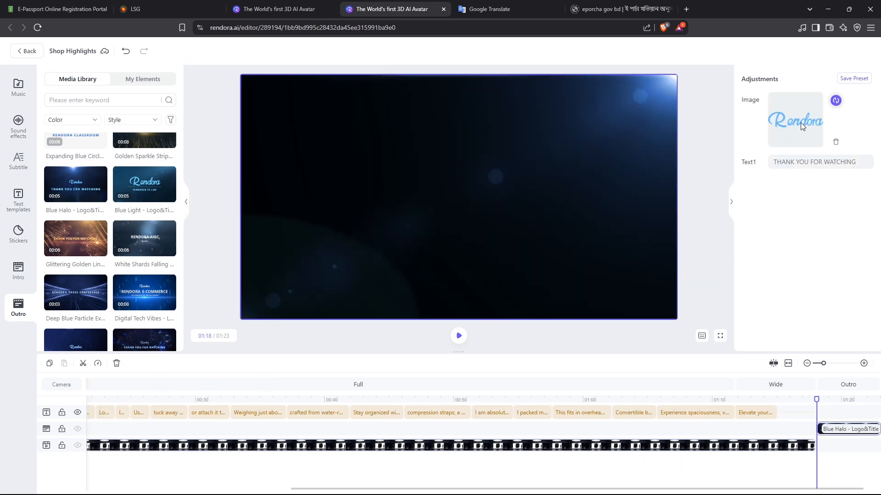
left_click(836, 105)
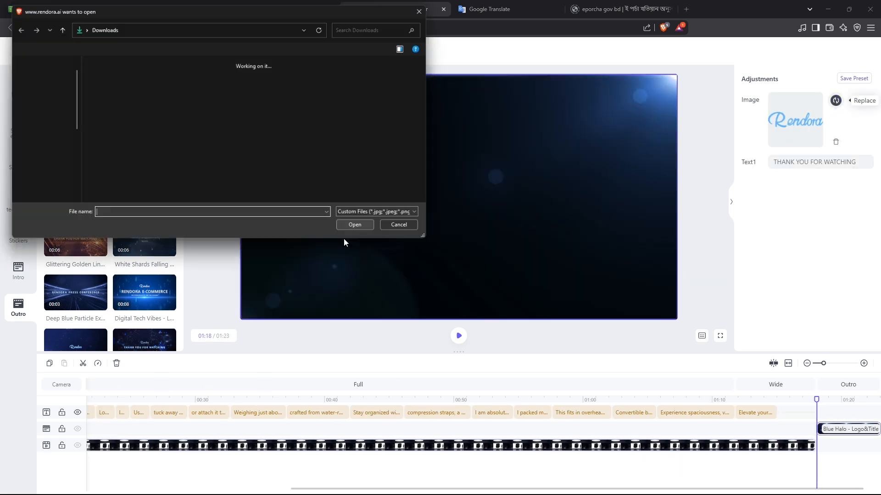
left_click(397, 94)
left_click(374, 231)
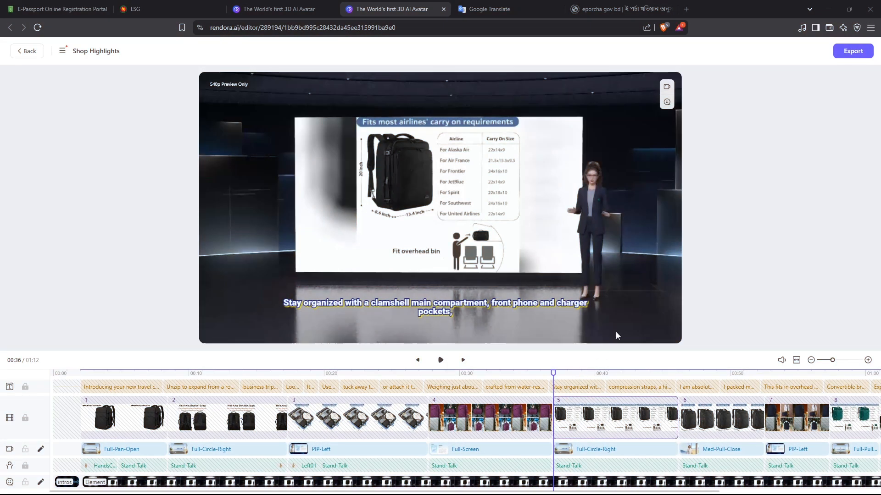
Step: Set up the video export with the name "Marketing Video", 2K resolution and mp4 format
left_click(856, 52)
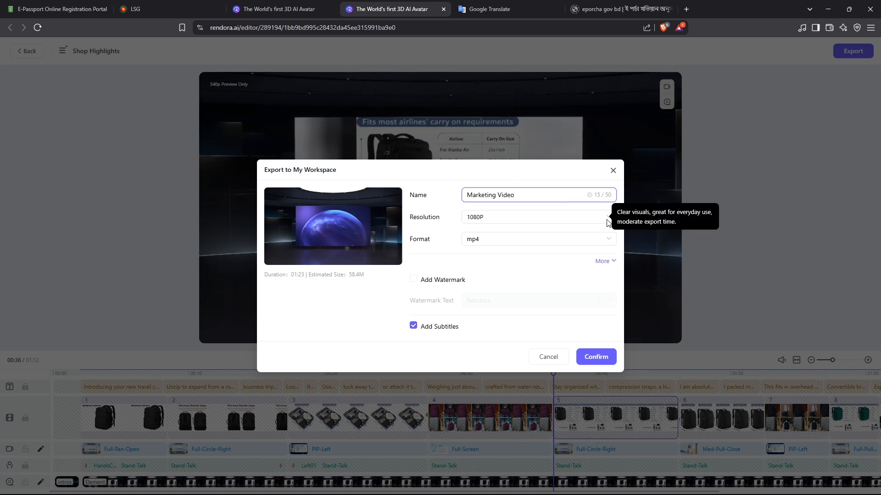
left_click(564, 217)
left_click(505, 276)
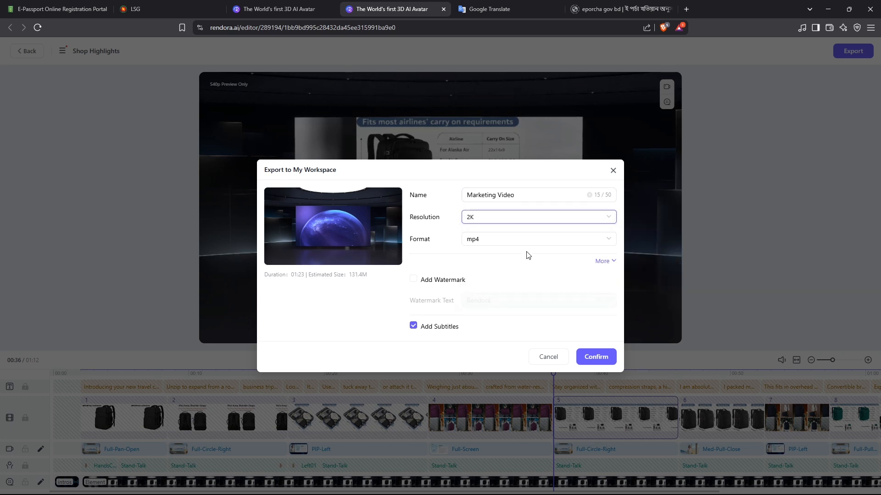
left_click(608, 244)
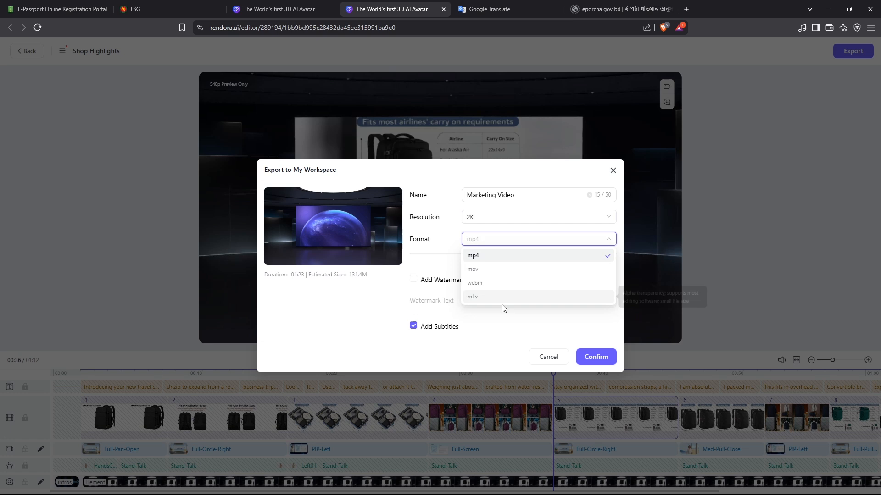
left_click(500, 257)
Step: Add the watermark text "The Learn Up" to the export and start exporting the video with subtitles
left_click(414, 281)
left_click(468, 300)
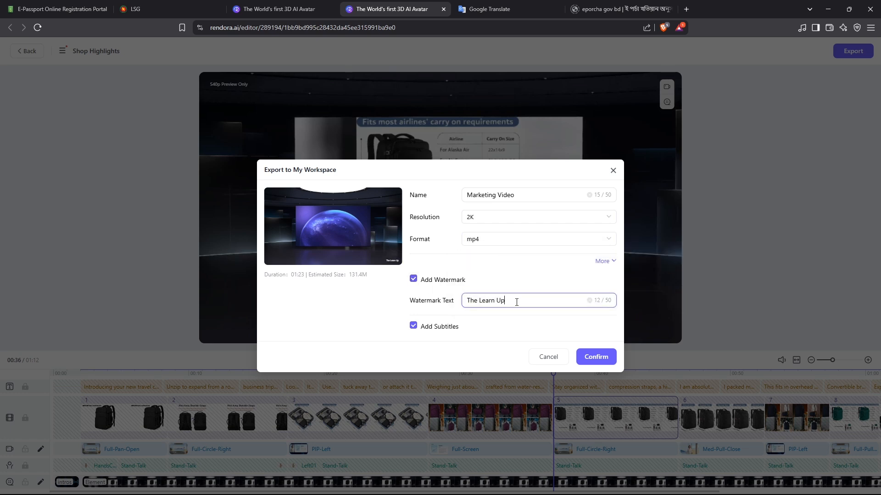
left_click(603, 361)
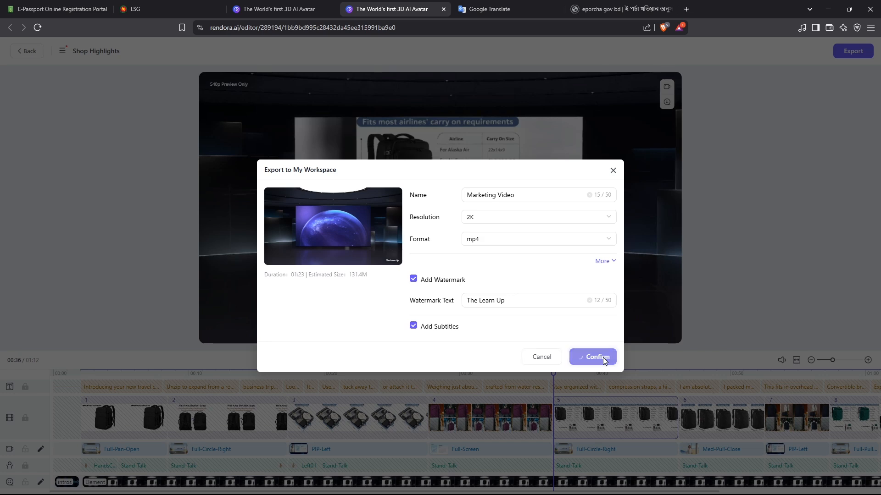